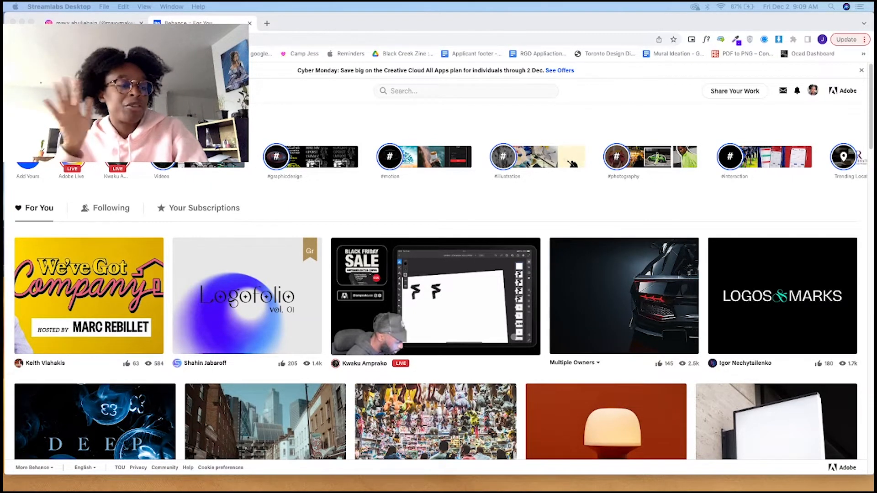
Step: Switch to the open Instagram profile and look through its illustrated magazine cover and portrait posts
{"action": "left_click", "coordinate": [93, 22]}
{"action": "scroll", "coordinate": [620, 294], "scroll_direction": "down", "scroll_amount": 3}
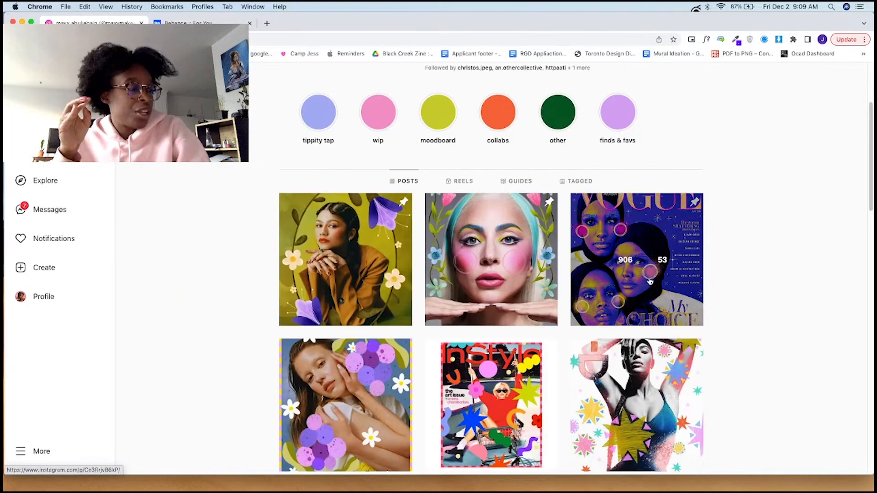
{"action": "scroll", "coordinate": [462, 391], "scroll_direction": "down", "scroll_amount": 5}
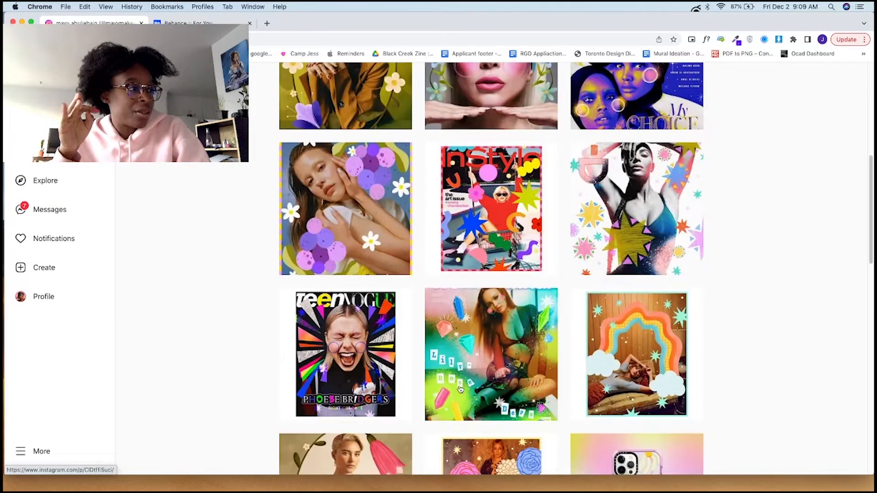
{"action": "scroll", "coordinate": [461, 390], "scroll_direction": "down", "scroll_amount": 5}
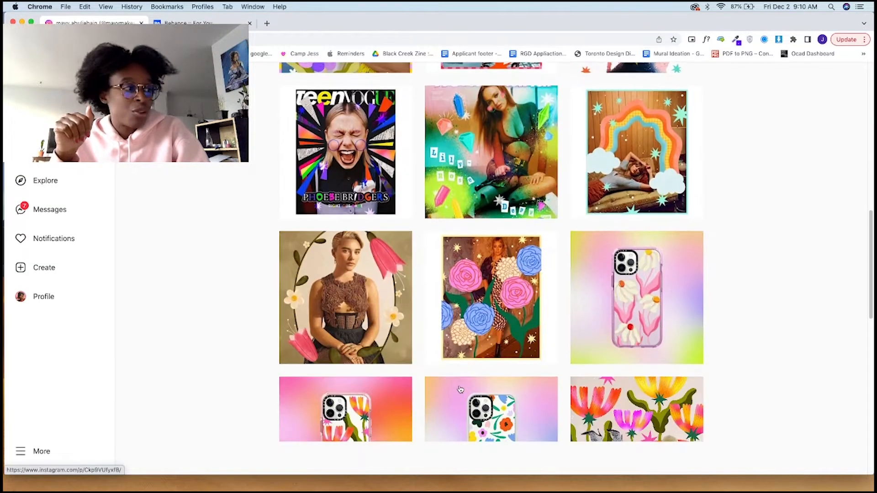
{"action": "scroll", "coordinate": [461, 390], "scroll_direction": "down", "scroll_amount": 4}
{"action": "scroll", "coordinate": [461, 390], "scroll_direction": "down", "scroll_amount": 3}
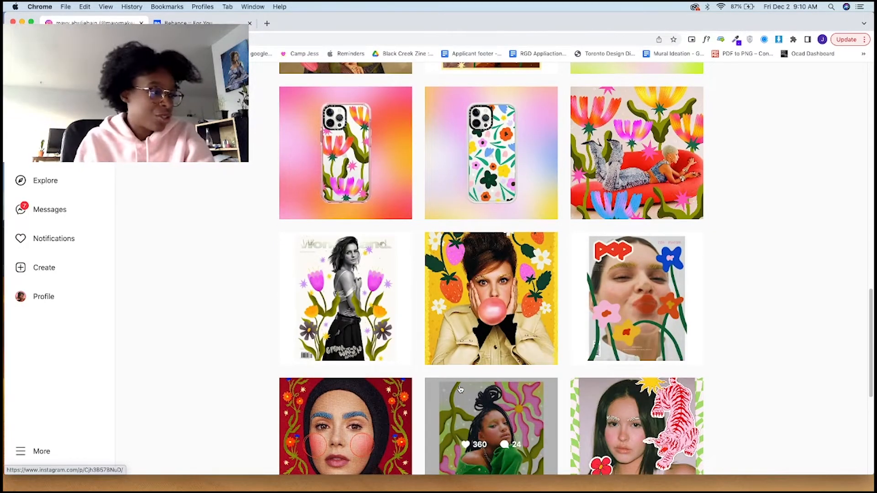
{"action": "scroll", "coordinate": [548, 329], "scroll_direction": "down", "scroll_amount": 3}
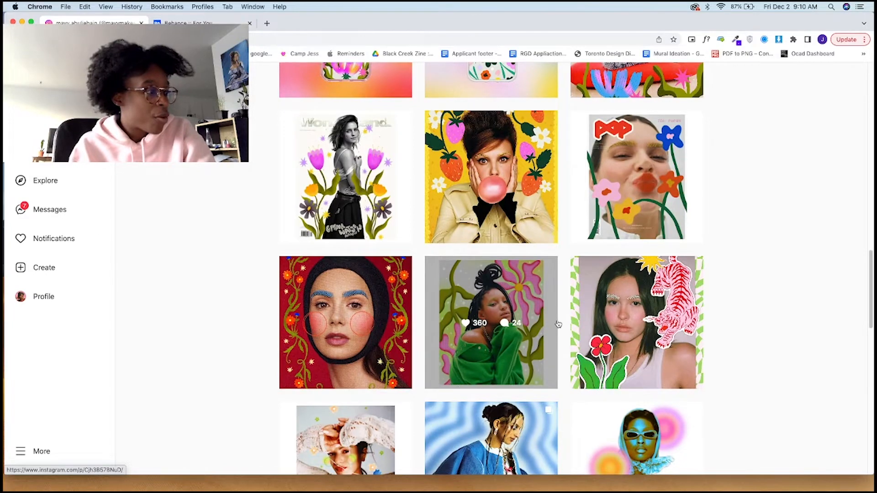
{"action": "scroll", "coordinate": [558, 324], "scroll_direction": "up", "scroll_amount": 10}
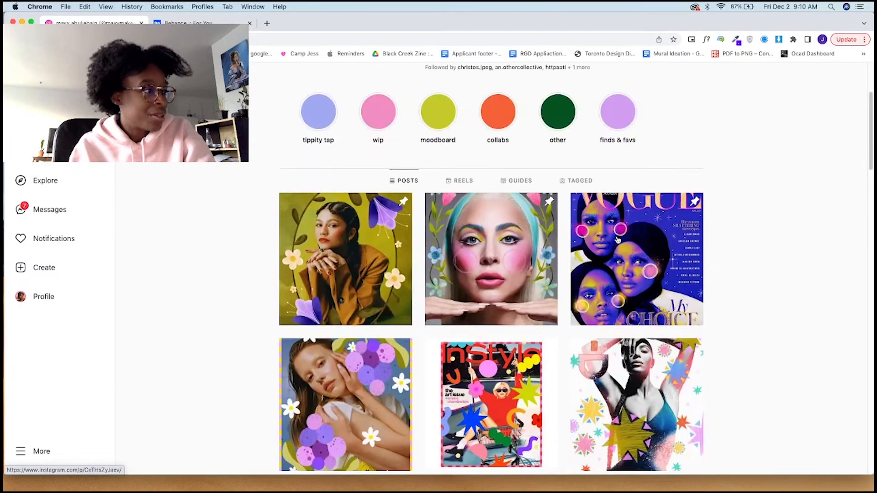
Step: View the Vogue Arabia cover post, close it, and open the Emma Chamberlain InStyle Mexico cover post
{"action": "left_click", "coordinate": [617, 240]}
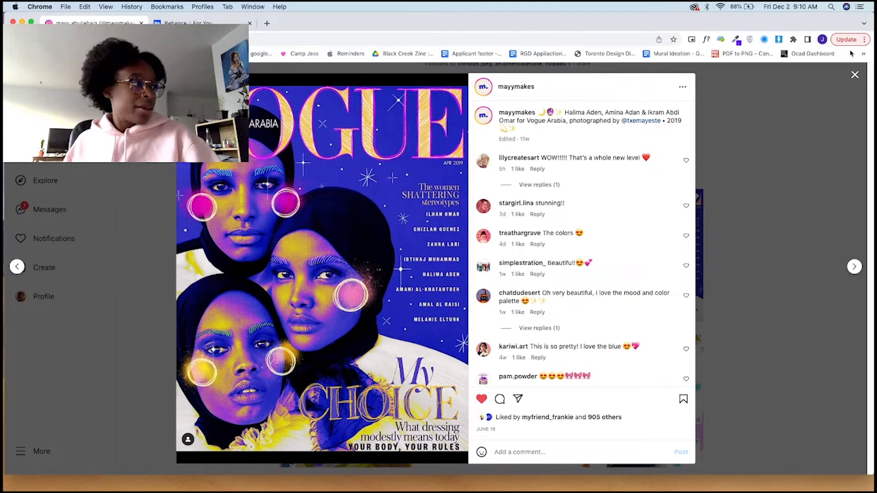
{"action": "left_click", "coordinate": [855, 76]}
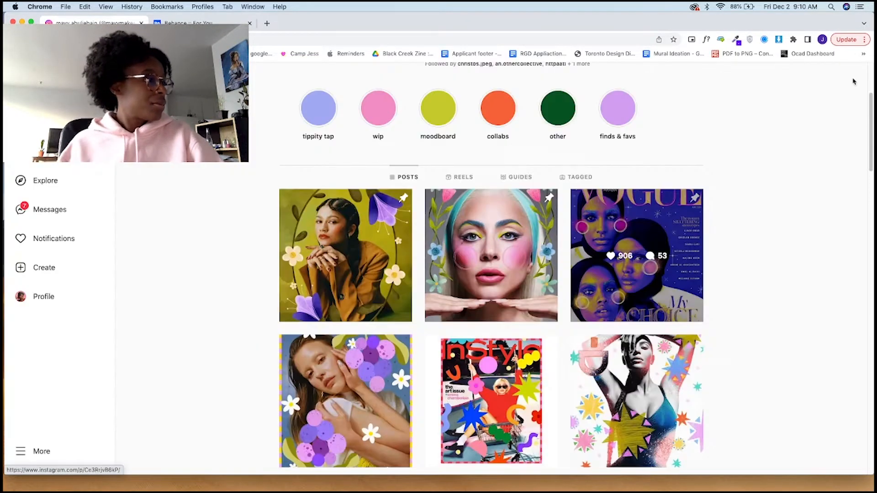
{"action": "scroll", "coordinate": [615, 334], "scroll_direction": "down", "scroll_amount": 3}
{"action": "scroll", "coordinate": [615, 334], "scroll_direction": "down", "scroll_amount": 2}
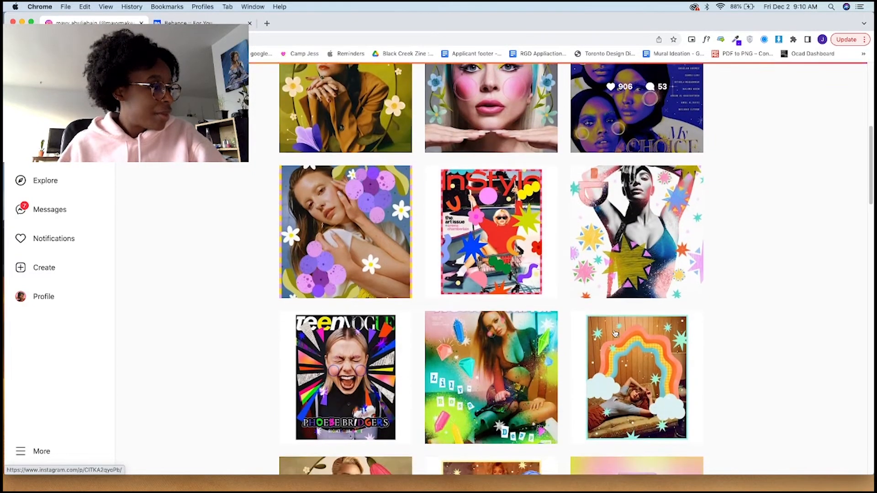
{"action": "left_click", "coordinate": [520, 251]}
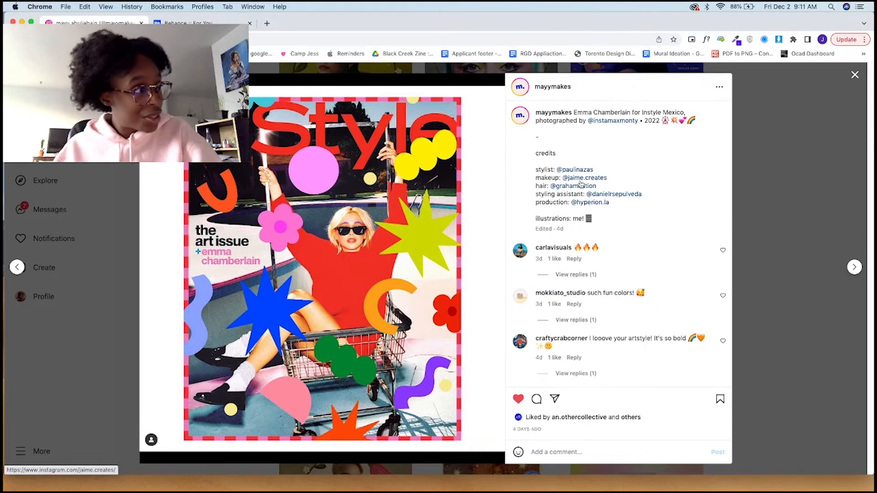
Step: Go to the credited photographer's profile and open the original InStyle "the art issue" cover post
{"action": "key", "text": "Escape"}
{"action": "scroll", "coordinate": [422, 332], "scroll_direction": "down", "scroll_amount": 3}
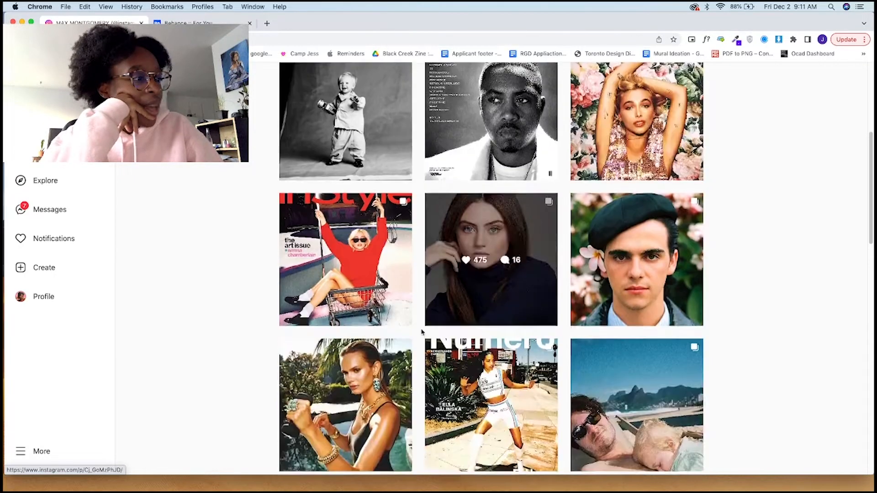
{"action": "left_click", "coordinate": [352, 286]}
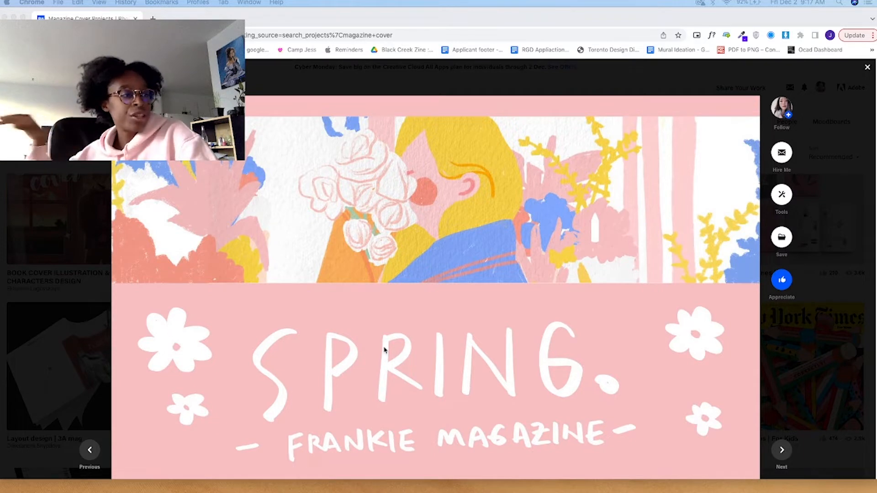
Step: Look through the Spring Frankie Magazine project, including its cover illustration, colour palette and detail images
{"action": "scroll", "coordinate": [384, 350], "scroll_direction": "down", "scroll_amount": 10}
{"action": "scroll", "coordinate": [384, 349], "scroll_direction": "down", "scroll_amount": 8}
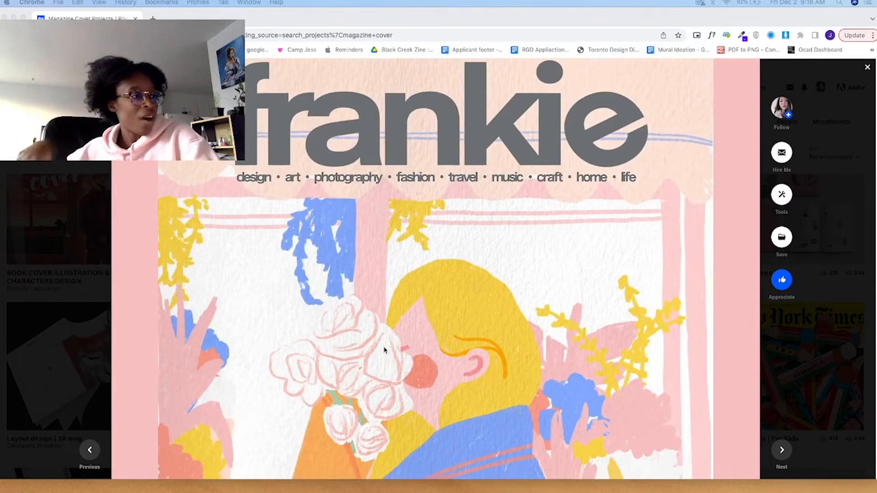
{"action": "scroll", "coordinate": [384, 349], "scroll_direction": "down", "scroll_amount": 15}
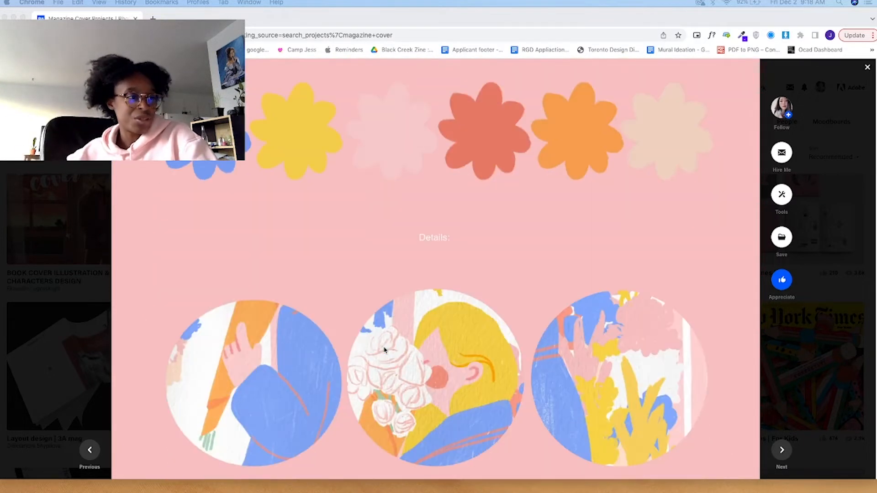
{"action": "scroll", "coordinate": [384, 349], "scroll_direction": "up", "scroll_amount": 3}
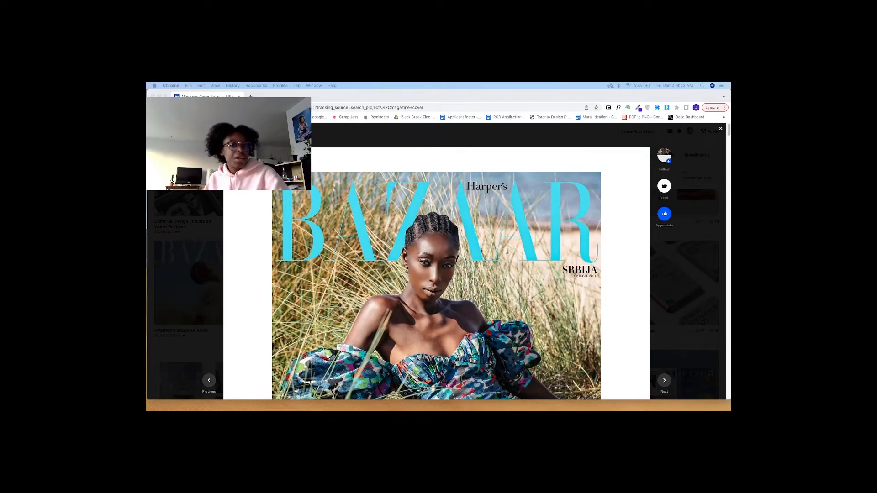
Step: Examine the cover photos and shoot credits in the Harper's Bazaar AW21 project
{"action": "scroll", "coordinate": [396, 296], "scroll_direction": "down", "scroll_amount": 5}
{"action": "scroll", "coordinate": [396, 296], "scroll_direction": "up", "scroll_amount": 5}
{"action": "scroll", "coordinate": [396, 296], "scroll_direction": "down", "scroll_amount": 10}
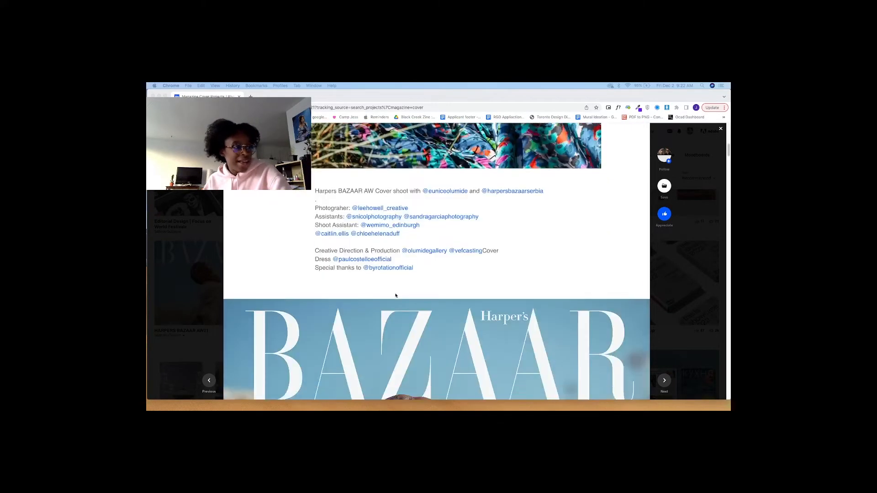
{"action": "scroll", "coordinate": [396, 296], "scroll_direction": "down", "scroll_amount": 8}
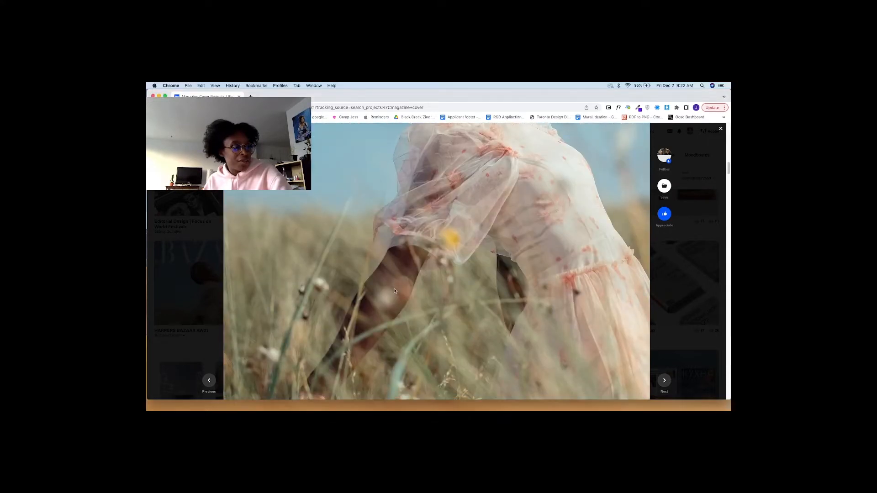
{"action": "scroll", "coordinate": [407, 298], "scroll_direction": "up", "scroll_amount": 8}
{"action": "scroll", "coordinate": [406, 298], "scroll_direction": "down", "scroll_amount": 10}
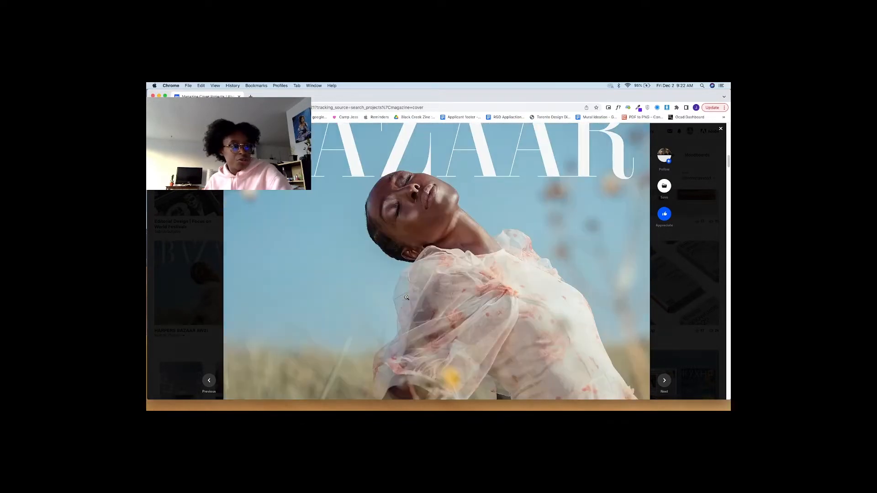
{"action": "scroll", "coordinate": [407, 298], "scroll_direction": "down", "scroll_amount": 5}
{"action": "scroll", "coordinate": [406, 298], "scroll_direction": "up", "scroll_amount": 6}
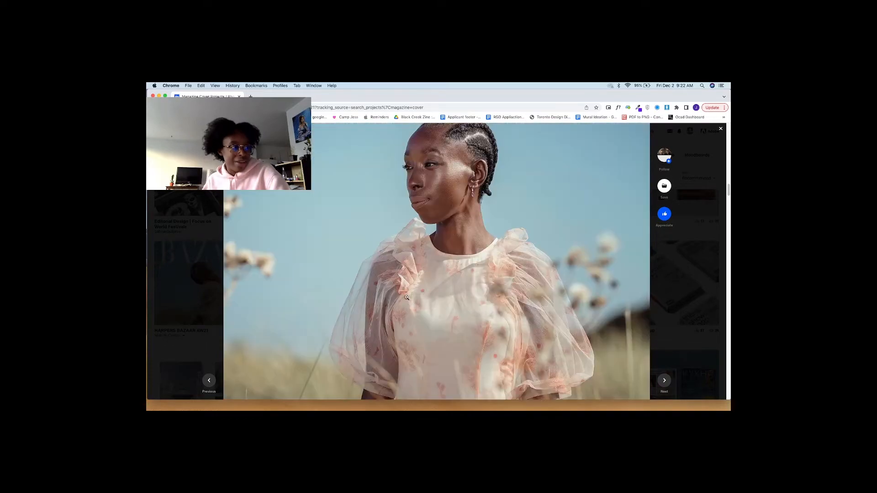
{"action": "scroll", "coordinate": [406, 298], "scroll_direction": "down", "scroll_amount": 1}
{"action": "scroll", "coordinate": [407, 298], "scroll_direction": "down", "scroll_amount": 6}
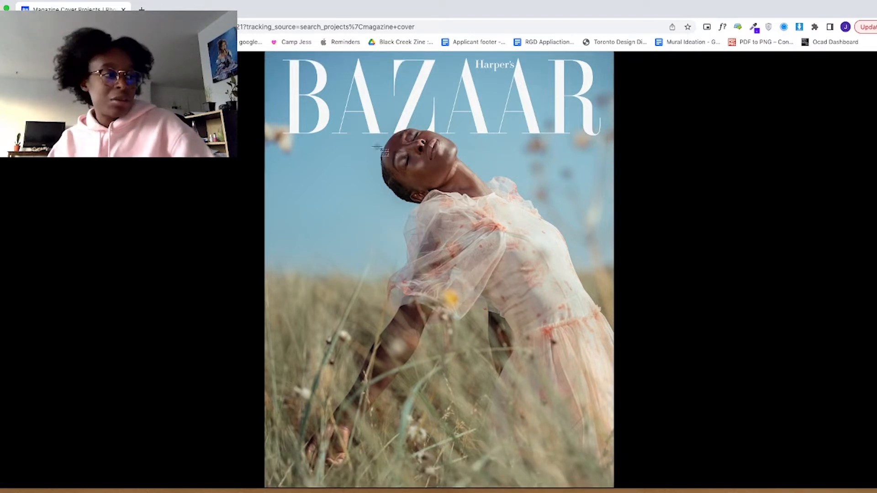
Step: Capture a screenshot of the full Bazaar cover with the model leaning back in the field, and close the enlarged image
{"action": "left_click_drag", "start_coordinate": [270, 53], "coordinate": [613, 486]}
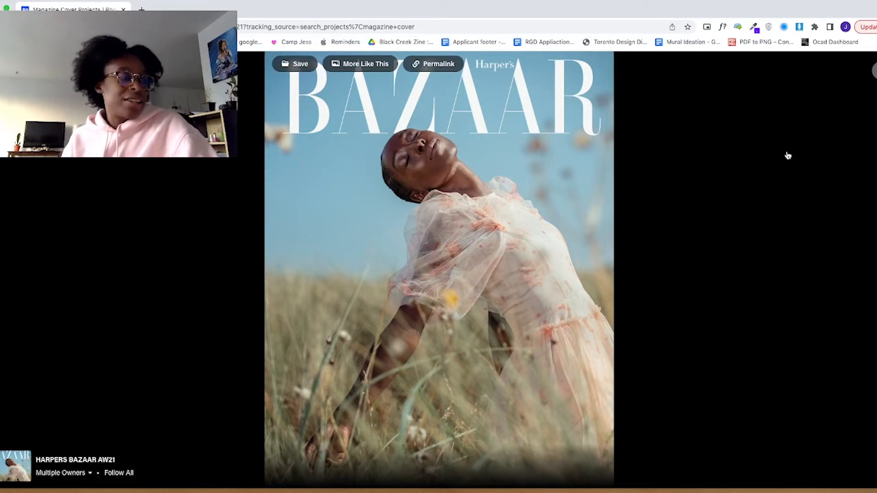
{"action": "left_click", "coordinate": [789, 156]}
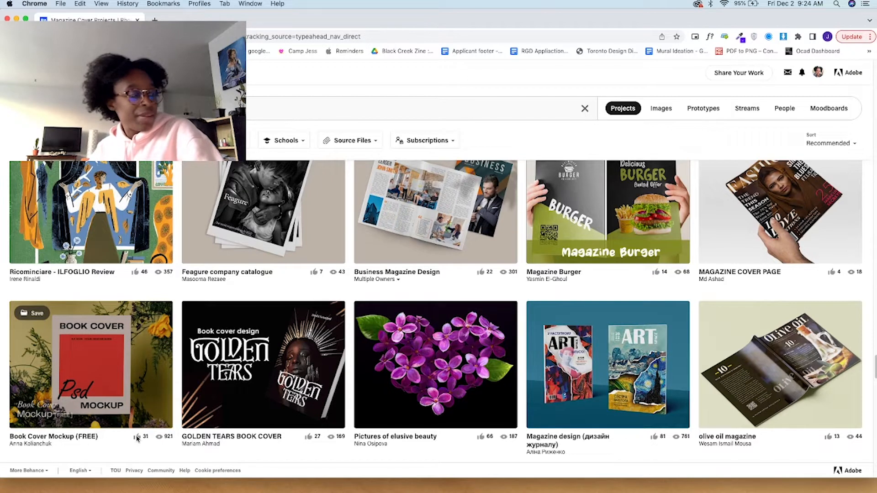
Step: Open the Book Cover Mockup (FREE) project from the magazine cover search results
{"action": "left_click", "coordinate": [132, 400]}
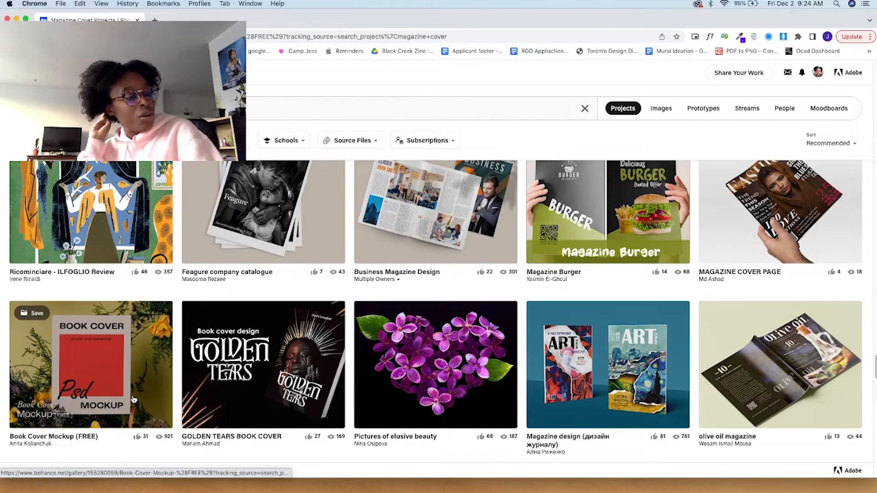
{"action": "left_click", "coordinate": [88, 360]}
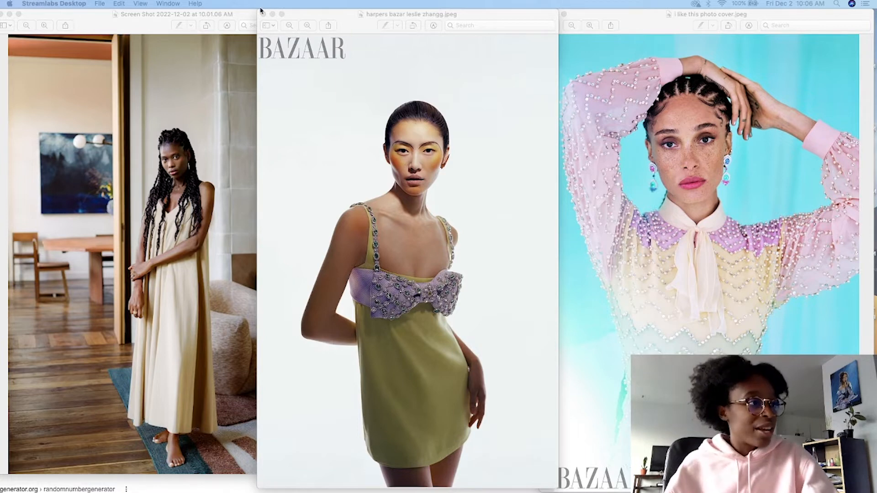
Step: Close the three candidate cover photos open in Preview
{"action": "left_click", "coordinate": [272, 14]}
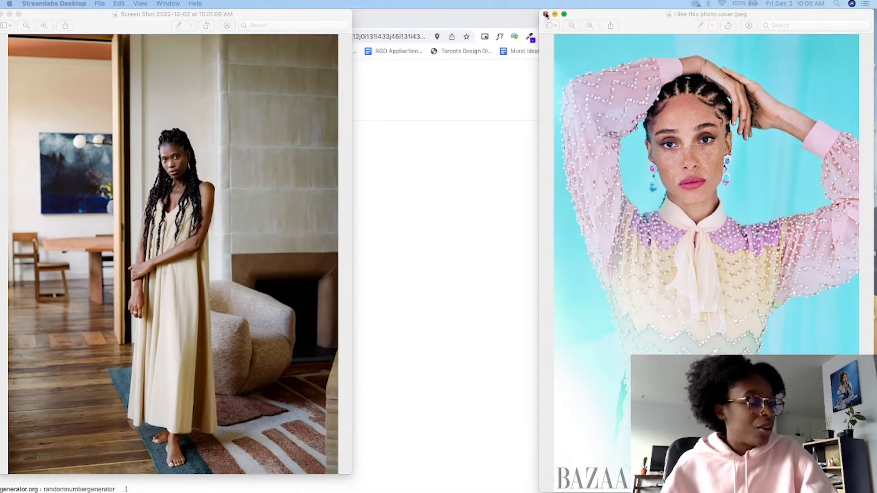
{"action": "left_click", "coordinate": [545, 14]}
{"action": "left_click", "coordinate": [4, 14]}
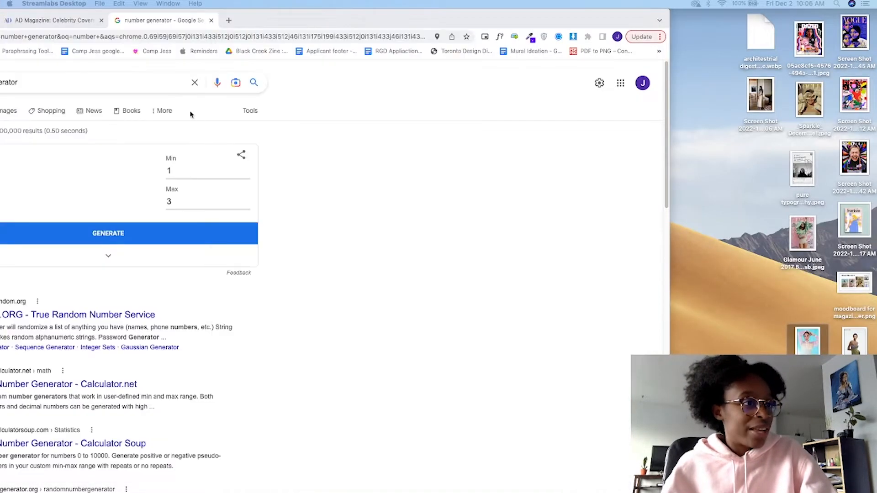
Step: Move the browser window fully into view and generate a random number between 1 and 3
{"action": "left_click_drag", "start_coordinate": [307, 16], "coordinate": [526, 11]}
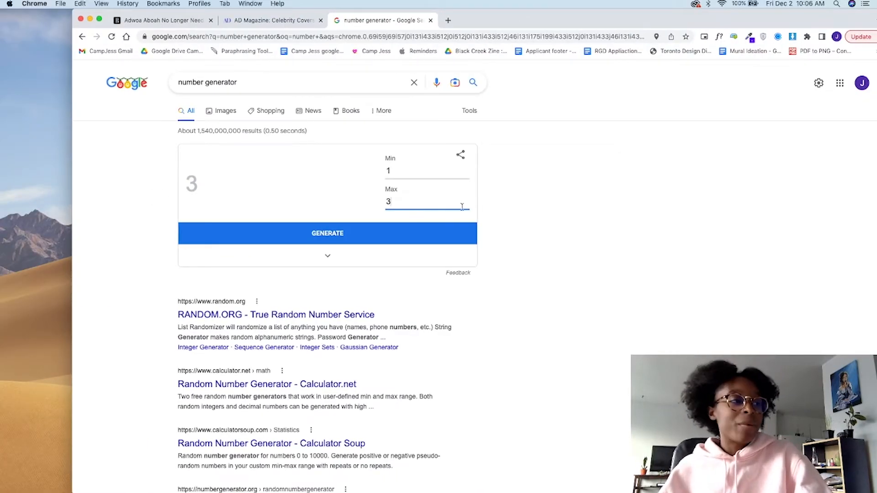
{"action": "left_click", "coordinate": [360, 235]}
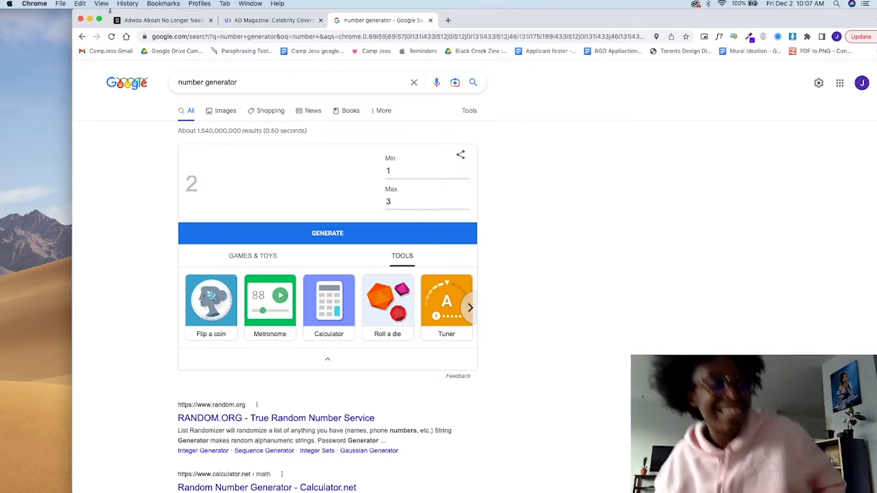
Step: Set the number generator's maximum to 2 and generate another random number
{"action": "left_click", "coordinate": [397, 199]}
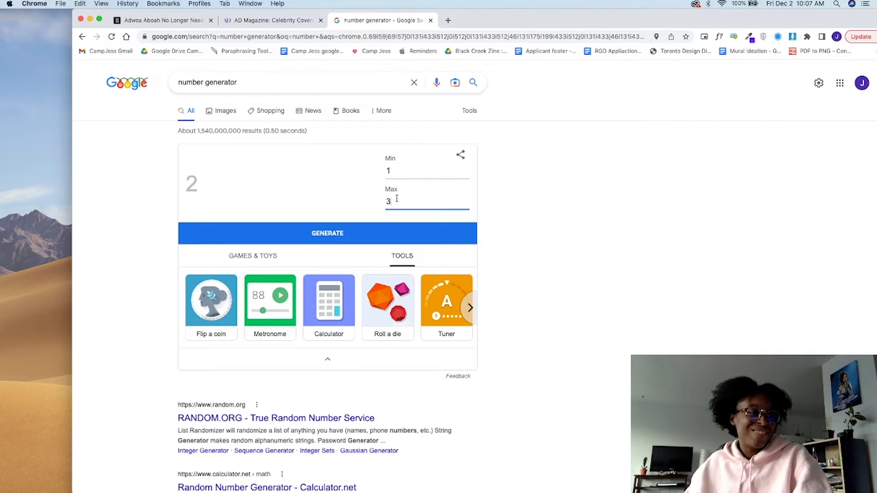
{"action": "key", "text": "BackSpace"}
{"action": "type", "text": "2"}
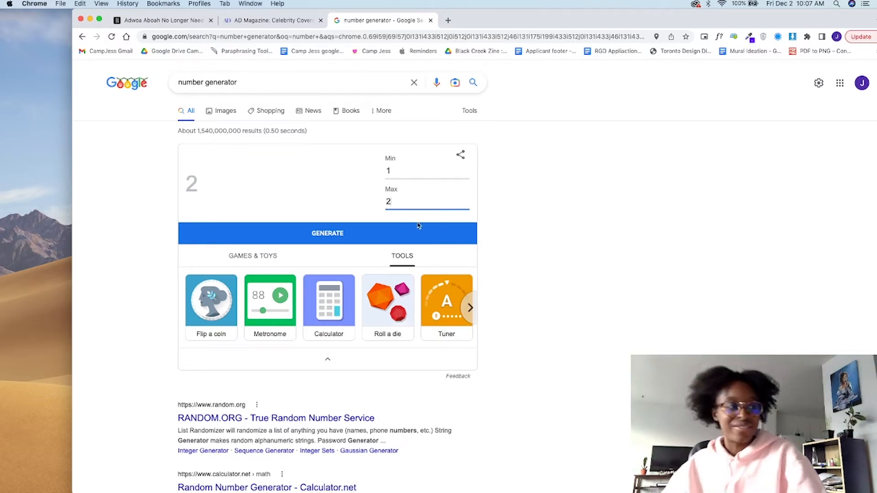
{"action": "left_click", "coordinate": [385, 233]}
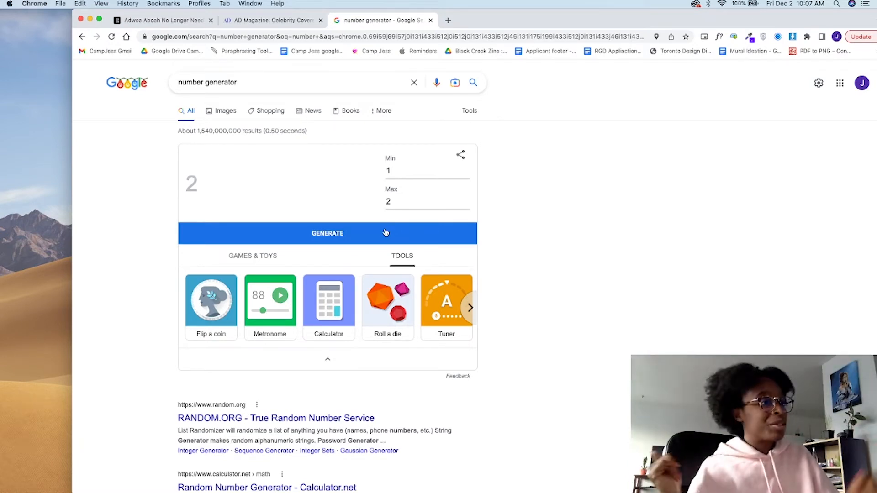
Step: Minimize the browser, open "i like this photo cover.jpeg" from the desktop in Preview, and reposition and enlarge its window
{"action": "left_click", "coordinate": [91, 20]}
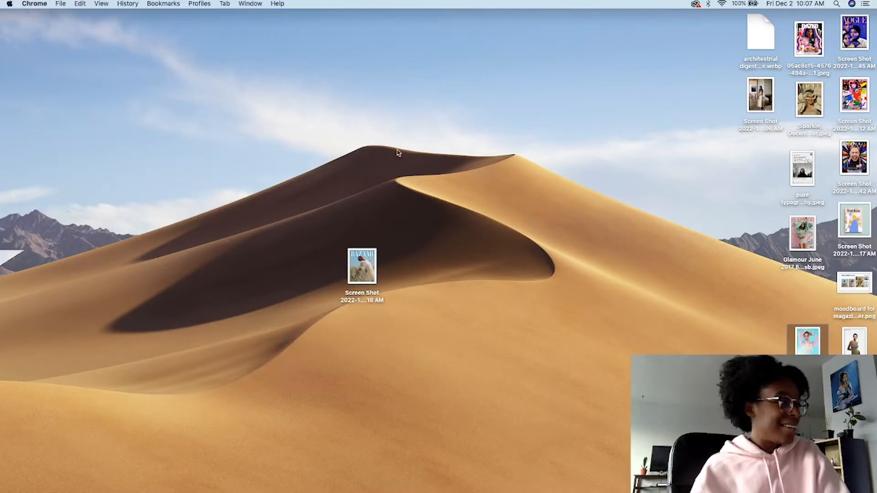
{"action": "double_click", "coordinate": [808, 341]}
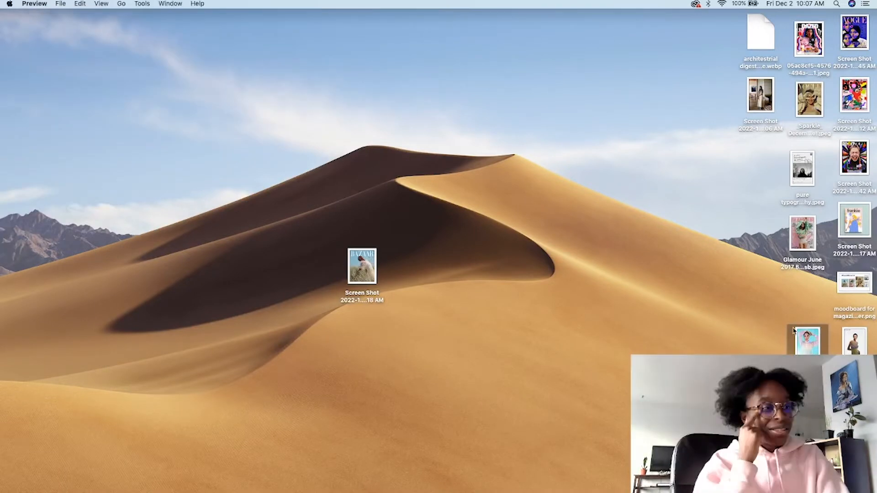
{"action": "left_click_drag", "start_coordinate": [290, 13], "coordinate": [398, 54]}
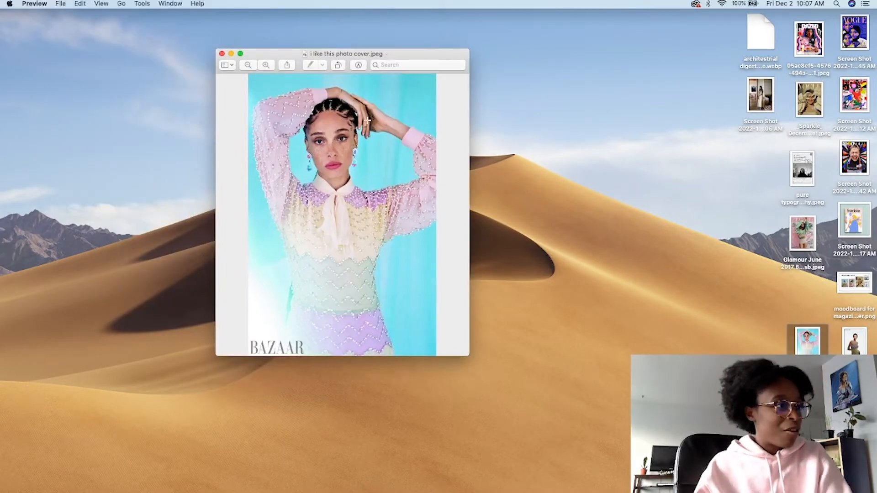
{"action": "left_click_drag", "start_coordinate": [216, 50], "coordinate": [101, 4]}
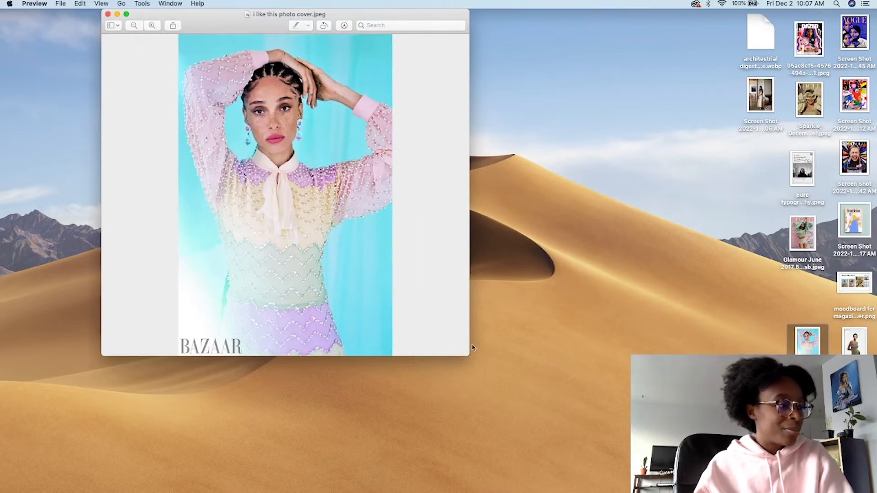
Step: Enlarge the pastel cover photo and move "harparer bazar adooh text.png" alongside it at a larger size for comparison
{"action": "left_click_drag", "start_coordinate": [469, 356], "coordinate": [632, 492]}
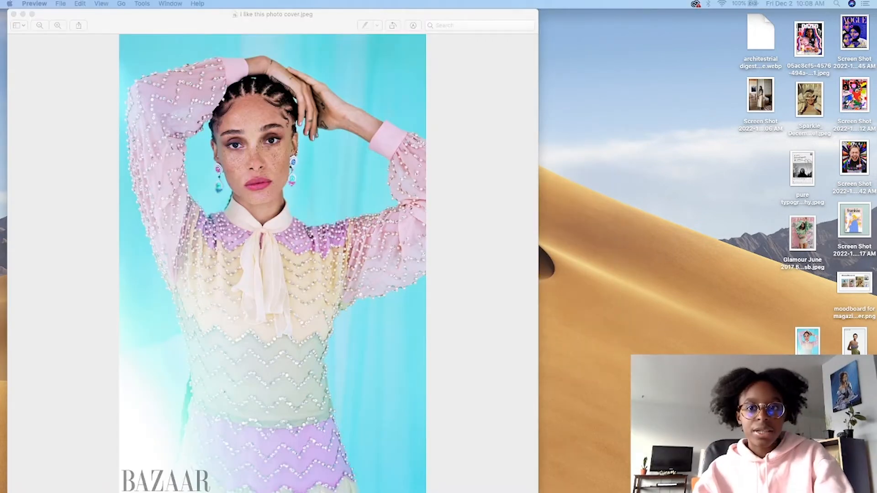
{"action": "left_click_drag", "start_coordinate": [1, 21], "coordinate": [451, 28]}
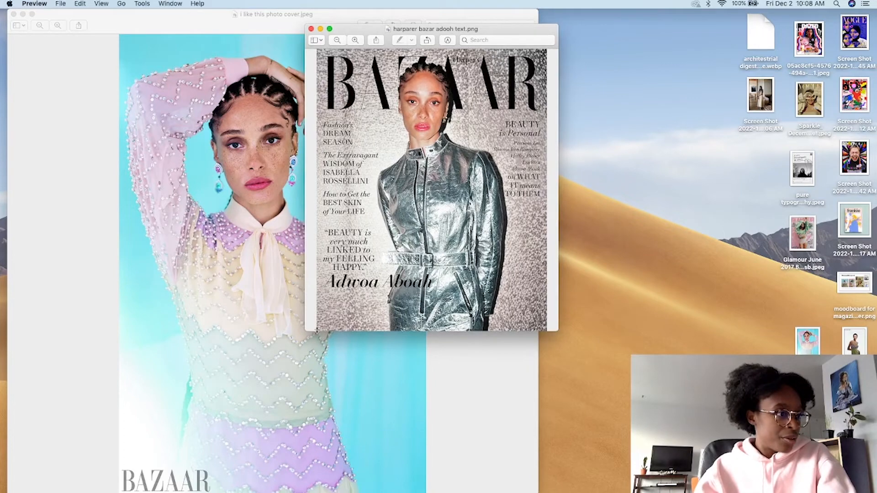
{"action": "left_click_drag", "start_coordinate": [309, 330], "coordinate": [161, 485]}
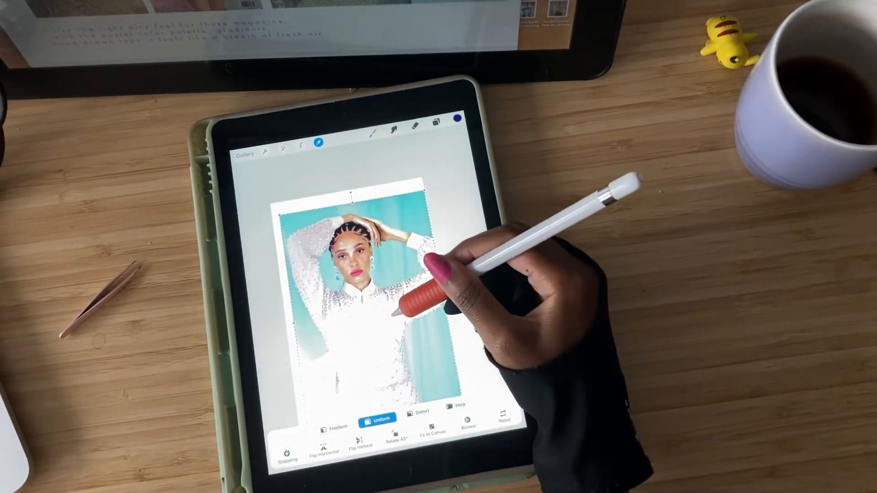
Step: Switch to Procreate, finish placing the cover photo, and extend its background over the blank left edge with turquoise and white sampled from it
{"action": "left_click", "coordinate": [319, 143]}
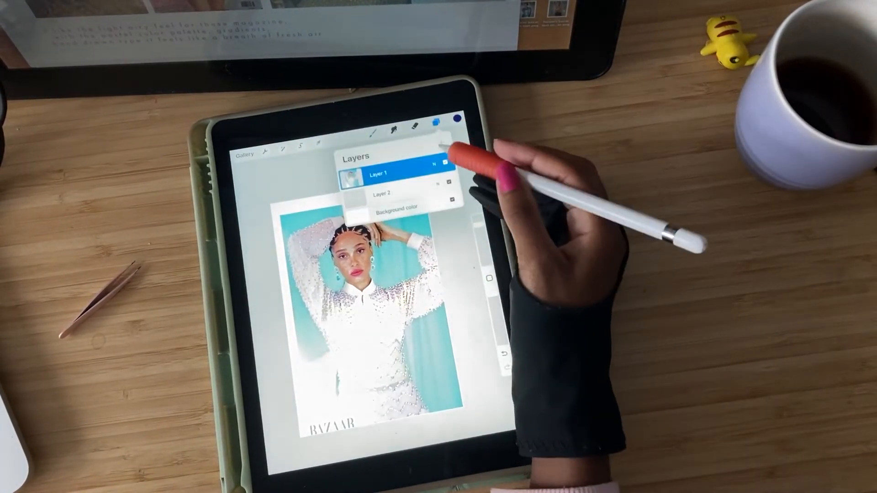
{"action": "left_click", "coordinate": [489, 278]}
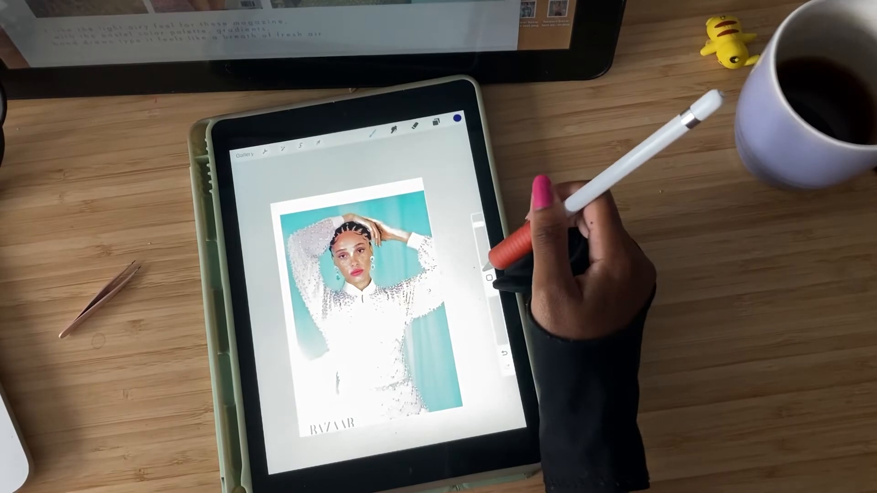
{"action": "left_click", "coordinate": [398, 210]}
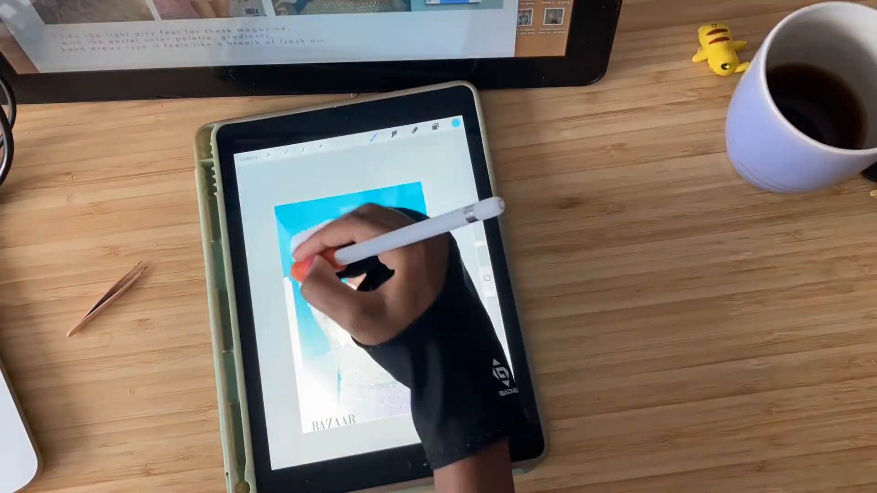
{"action": "left_click_drag", "start_coordinate": [293, 265], "coordinate": [294, 333]}
{"action": "left_click", "coordinate": [475, 275]}
{"action": "left_click", "coordinate": [304, 336]}
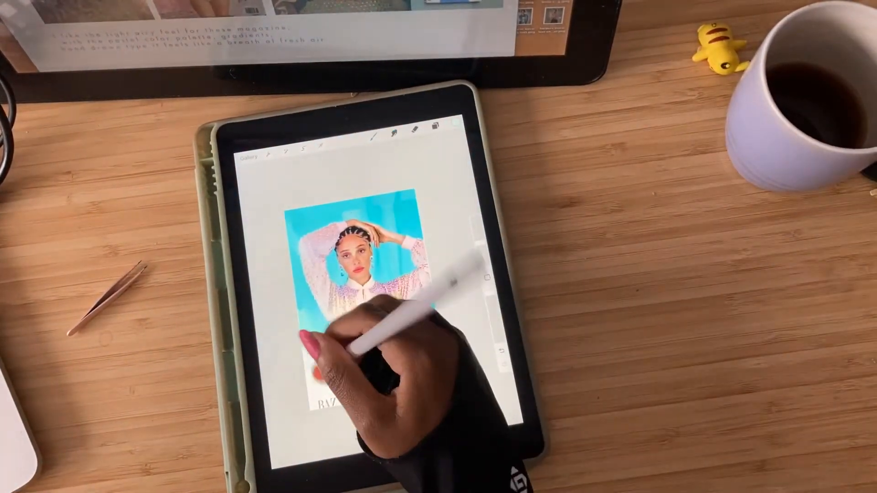
Step: Paint over the small Bazaar logo at the photo's lower left with the sampled white and open the layer list
{"action": "left_click_drag", "start_coordinate": [318, 405], "coordinate": [344, 402]}
{"action": "scroll", "coordinate": [354, 411], "scroll_direction": "up", "scroll_amount": 3}
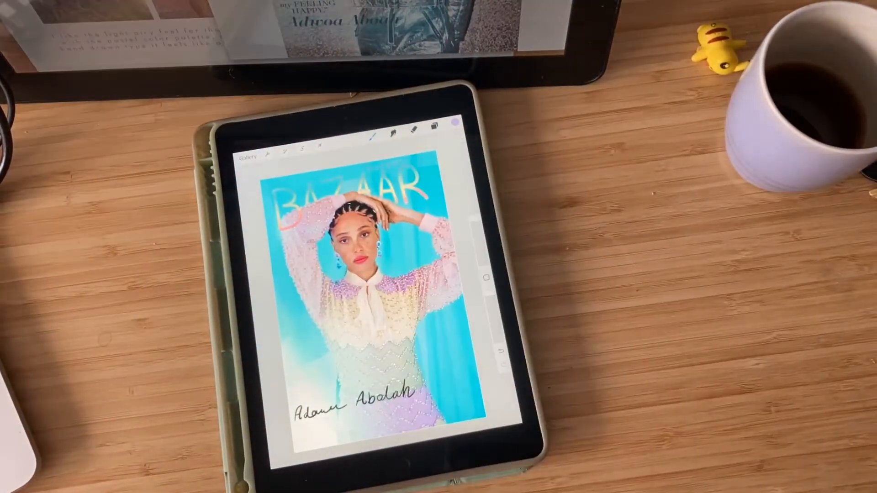
{"action": "left_click", "coordinate": [435, 127]}
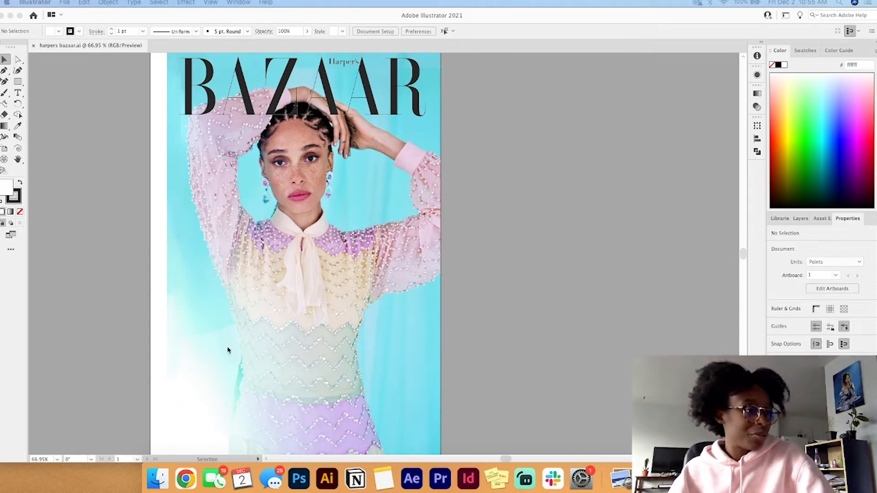
Step: Switch to Illustrator, add a new layer to the Harper's Bazaar document, and move it below the photo layer
{"action": "left_click", "coordinate": [819, 222]}
{"action": "left_click", "coordinate": [793, 223]}
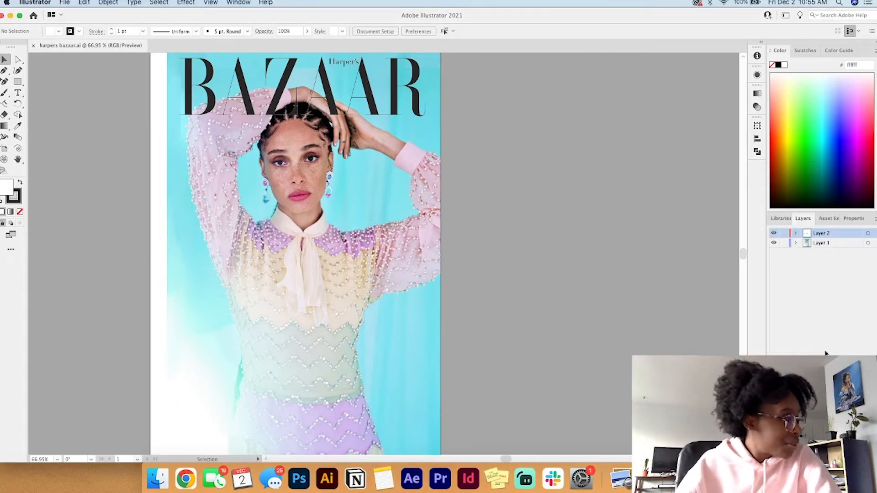
{"action": "left_click", "coordinate": [853, 366]}
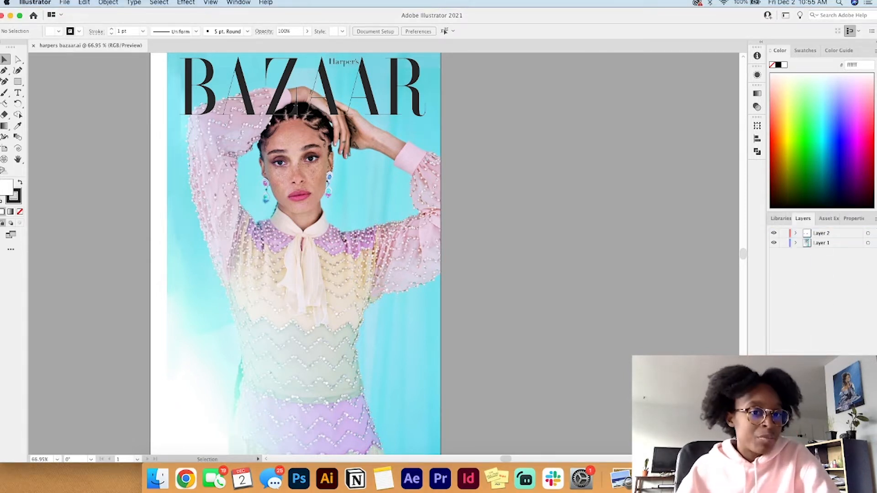
{"action": "left_click", "coordinate": [858, 457]}
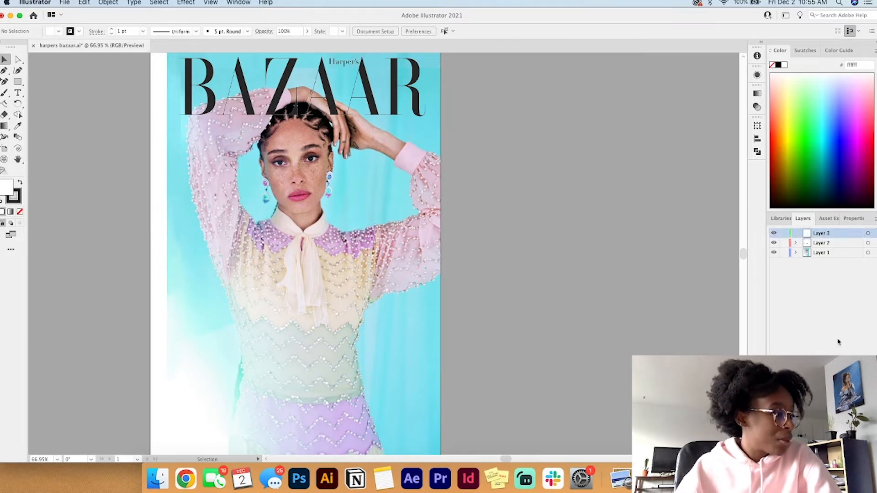
{"action": "left_click_drag", "start_coordinate": [826, 235], "coordinate": [824, 263]}
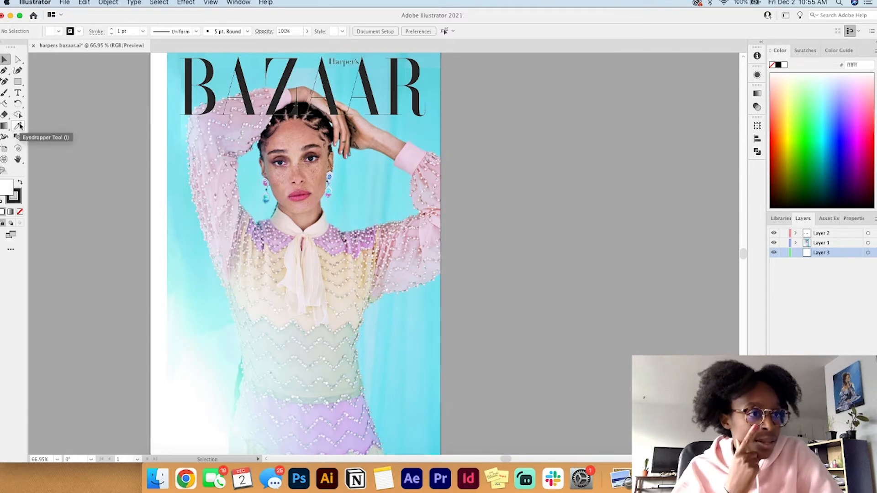
Step: Sample the light turquoise a7f3f2 from the photo's left edge and paint a broad patch over the blank margin beside it
{"action": "left_click", "coordinate": [5, 92]}
{"action": "left_click", "coordinate": [18, 127]}
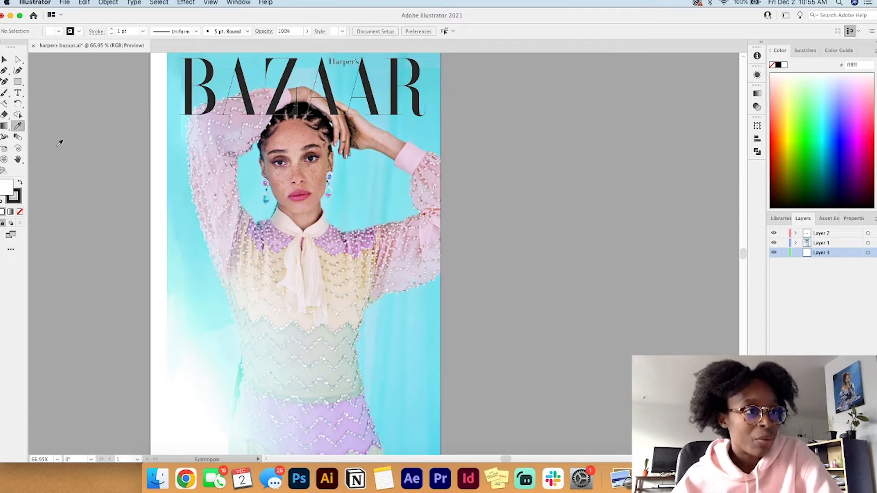
{"action": "left_click", "coordinate": [174, 244]}
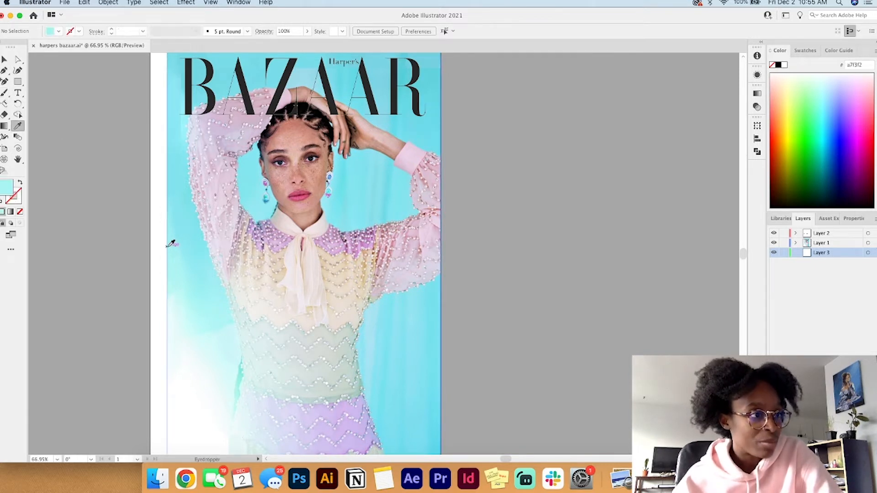
{"action": "left_click", "coordinate": [5, 94]}
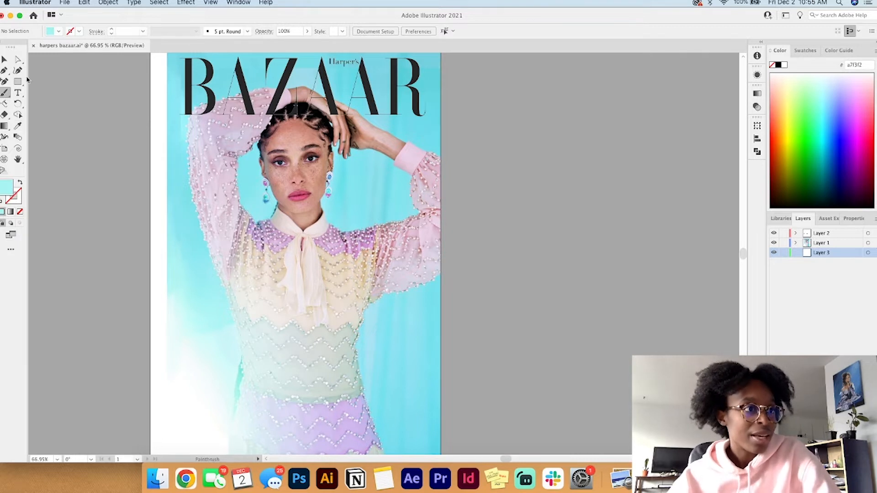
{"action": "double_click", "coordinate": [5, 93]}
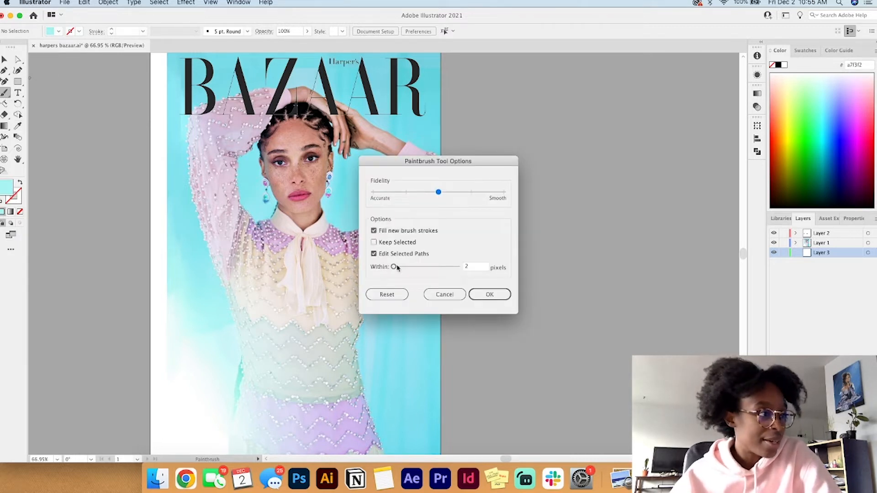
{"action": "left_click", "coordinate": [489, 294]}
Step: Sample turquoise 85e7f4 from the photo's upper left edge and paint over the blank margin up to the artboard's top
{"action": "left_click", "coordinate": [18, 126]}
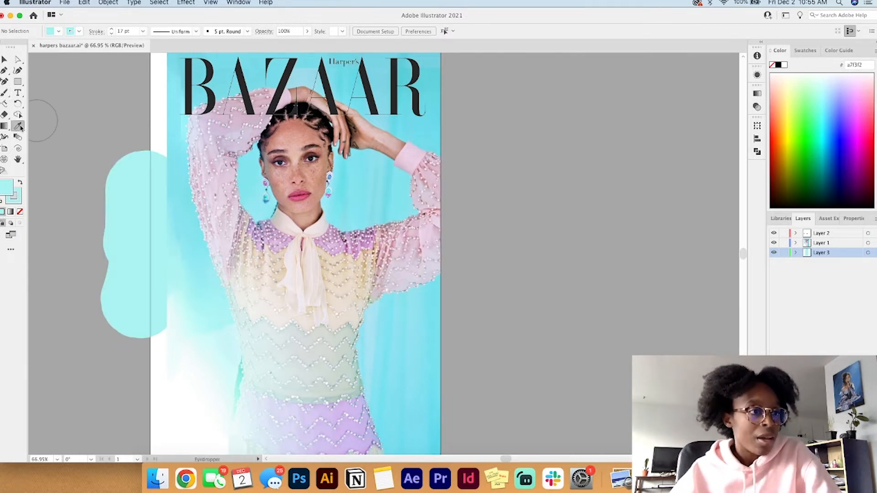
{"action": "left_click", "coordinate": [177, 141]}
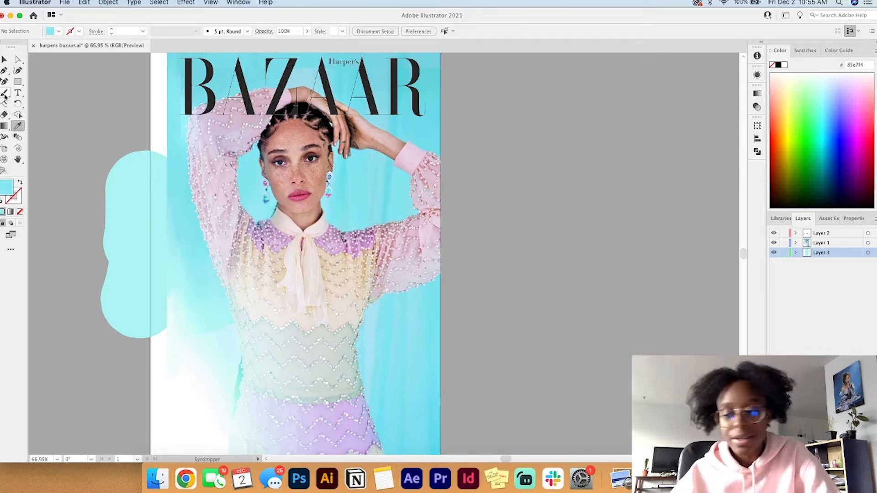
{"action": "left_click", "coordinate": [5, 94]}
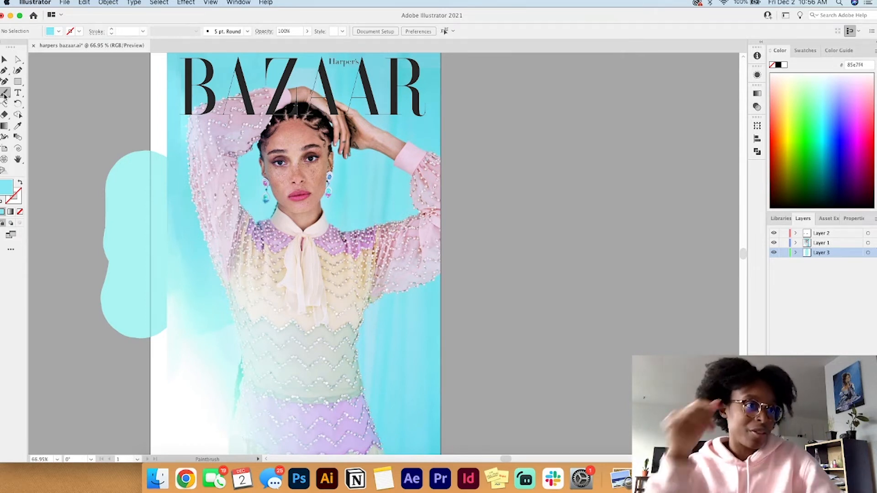
{"action": "left_click", "coordinate": [181, 139]}
{"action": "key", "text": "super+z"}
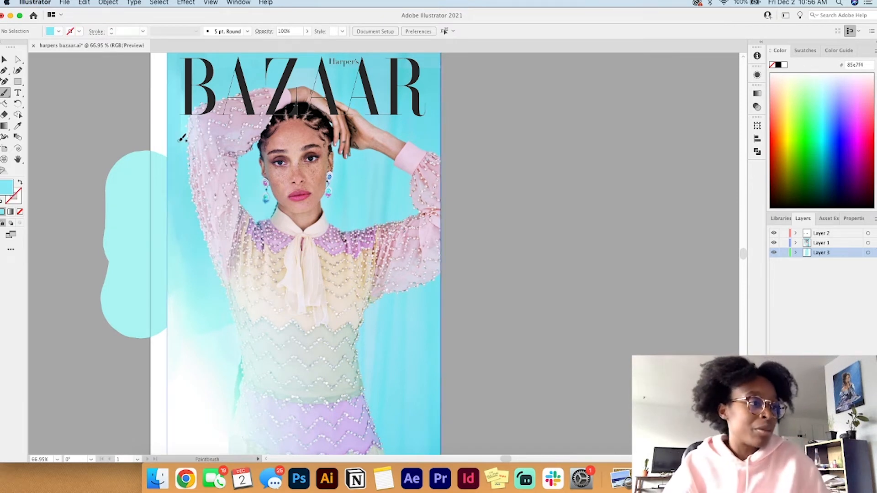
{"action": "left_click", "coordinate": [59, 32]}
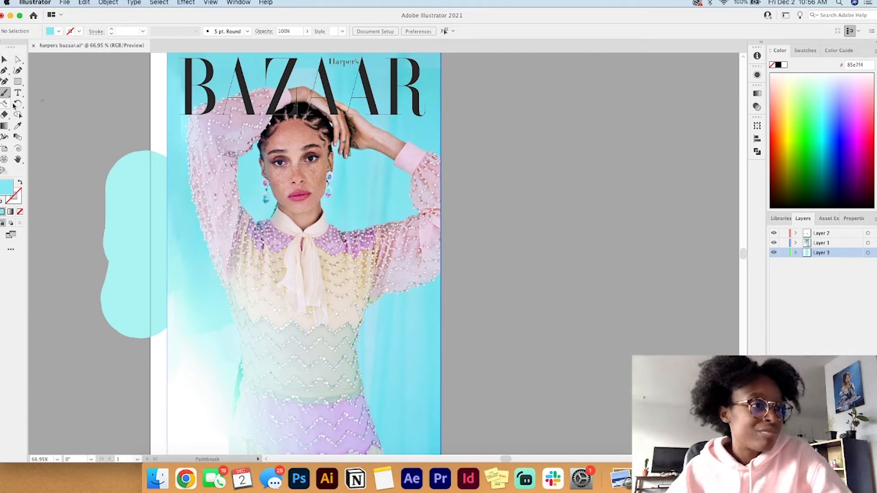
{"action": "mouse_move", "coordinate": [163, 131]}
{"action": "left_mouse_down"}
{"action": "mouse_move", "coordinate": [167, 165]}
{"action": "mouse_move", "coordinate": [145, 140]}
{"action": "left_mouse_up"}
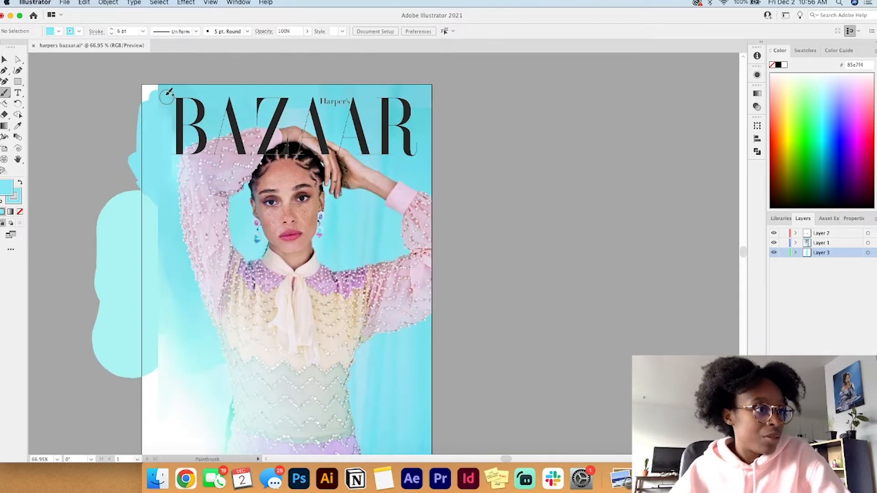
{"action": "left_click_drag", "start_coordinate": [168, 93], "coordinate": [104, 95]}
Step: Ready the Paintbrush with the deeper turquoise 73dae6 sampled from the photo's top-left corner
{"action": "left_click", "coordinate": [17, 126]}
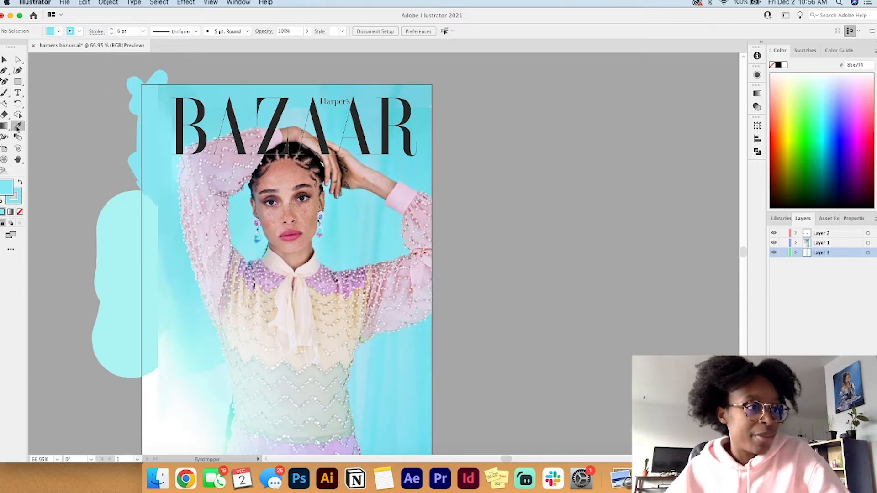
{"action": "left_click", "coordinate": [168, 95]}
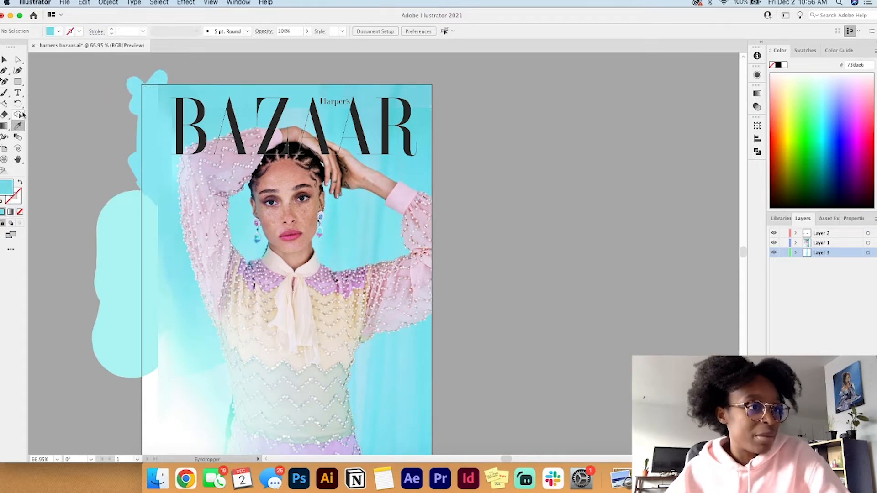
{"action": "left_click", "coordinate": [4, 92]}
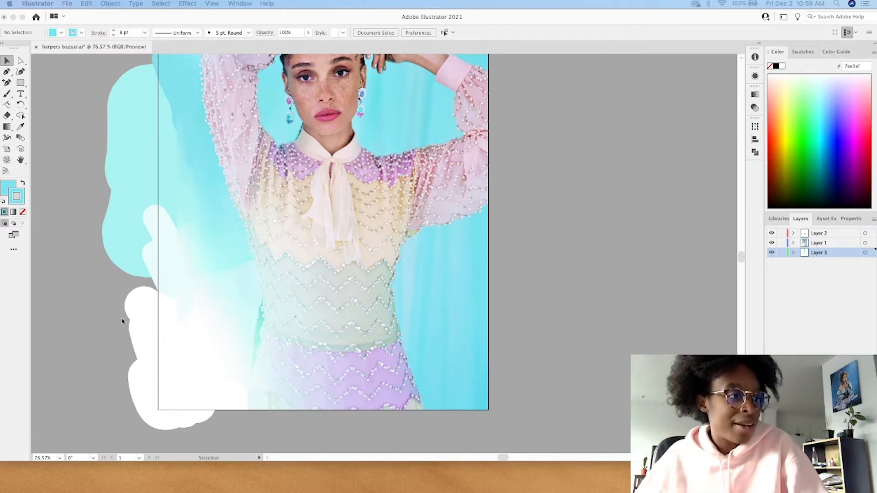
Step: Try drawing a white rectangle about 166 by 223 pt beside the artboard's lower left, moving it outward and pasting a copy
{"action": "left_click", "coordinate": [23, 133]}
{"action": "key", "text": "m"}
{"action": "left_click_drag", "start_coordinate": [87, 306], "coordinate": [179, 429]}
{"action": "key", "text": "super+c"}
{"action": "key", "text": "super+v"}
{"action": "key", "text": "v"}
{"action": "left_click_drag", "start_coordinate": [100, 360], "coordinate": [52, 356]}
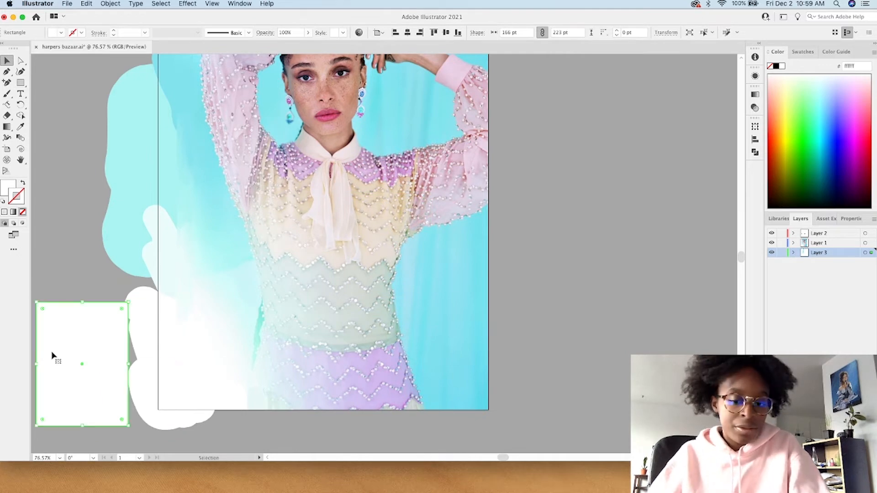
{"action": "key", "text": "super+v"}
{"action": "key", "text": "super+z"}
{"action": "key", "text": "super+z"}
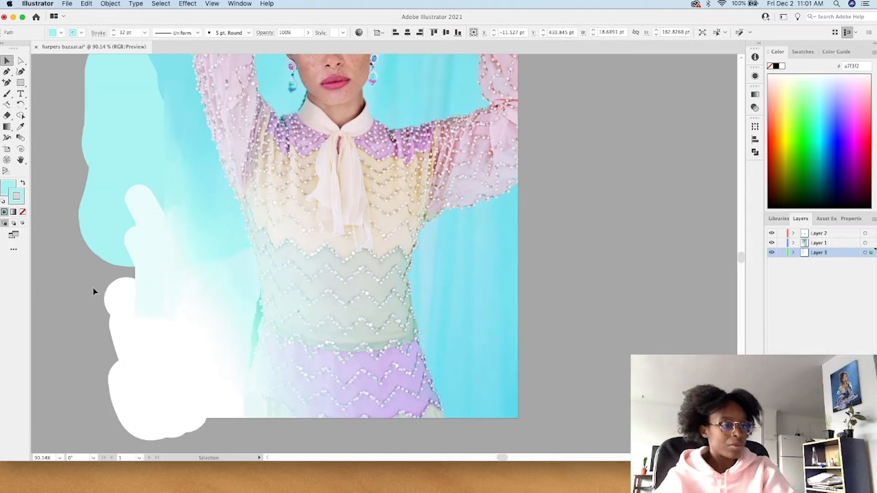
Step: Try drawing an ellipse across the painted margin left of the artboard with the Ellipse tool
{"action": "scroll", "coordinate": [94, 291], "scroll_direction": "down", "scroll_amount": 2}
{"action": "key", "text": "m"}
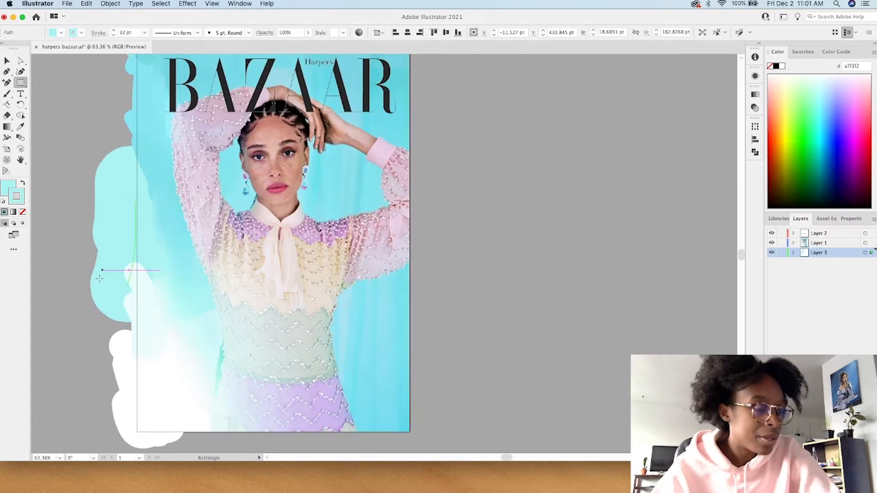
{"action": "left_click_drag", "start_coordinate": [20, 82], "coordinate": [42, 93]}
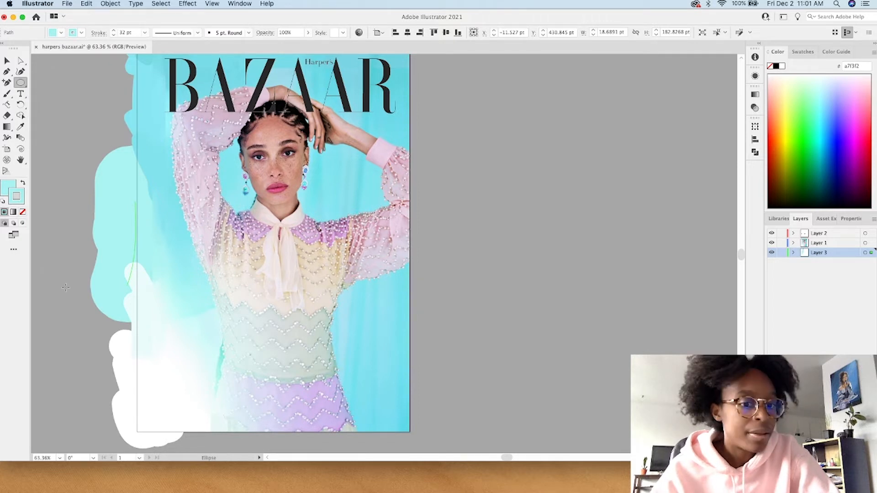
{"action": "left_click_drag", "start_coordinate": [65, 287], "coordinate": [128, 356]}
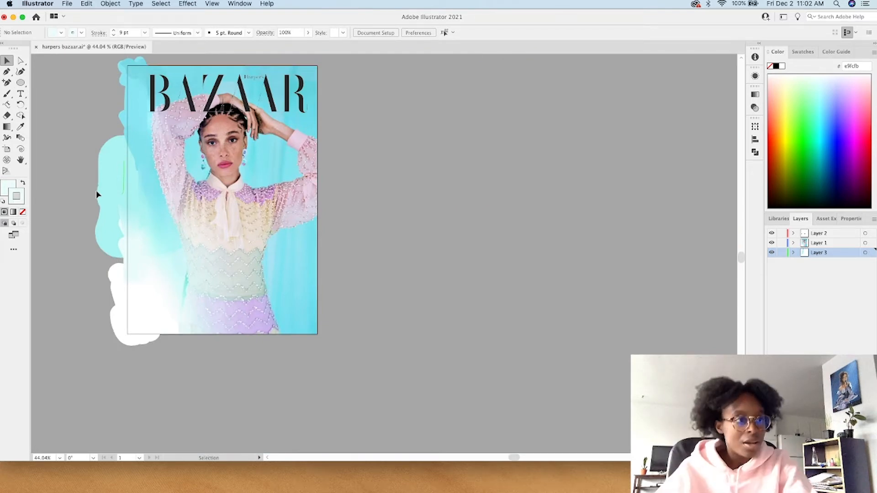
Step: Place a light turquoise ellipse about 93 by 104 pt left of the artboard, shift it outward, and paste a copy of it
{"action": "scroll", "coordinate": [137, 161], "scroll_direction": "up", "scroll_amount": 3}
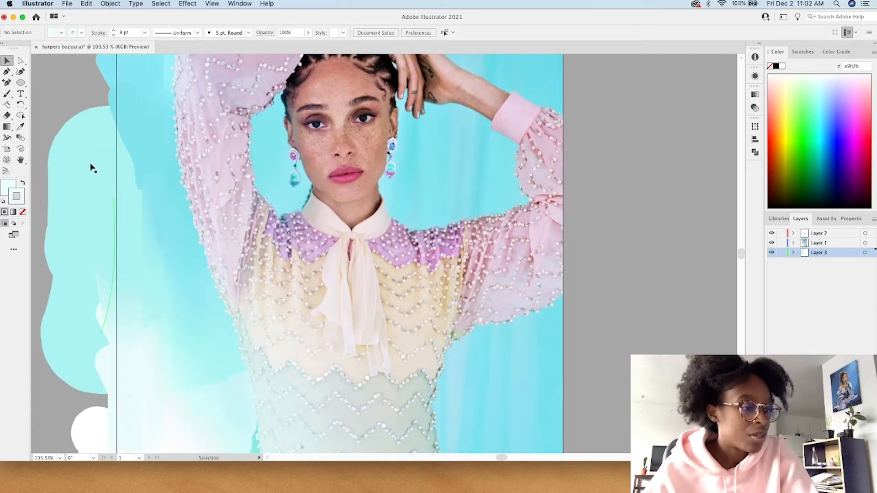
{"action": "scroll", "coordinate": [91, 168], "scroll_direction": "down", "scroll_amount": 3}
{"action": "left_click", "coordinate": [95, 184]}
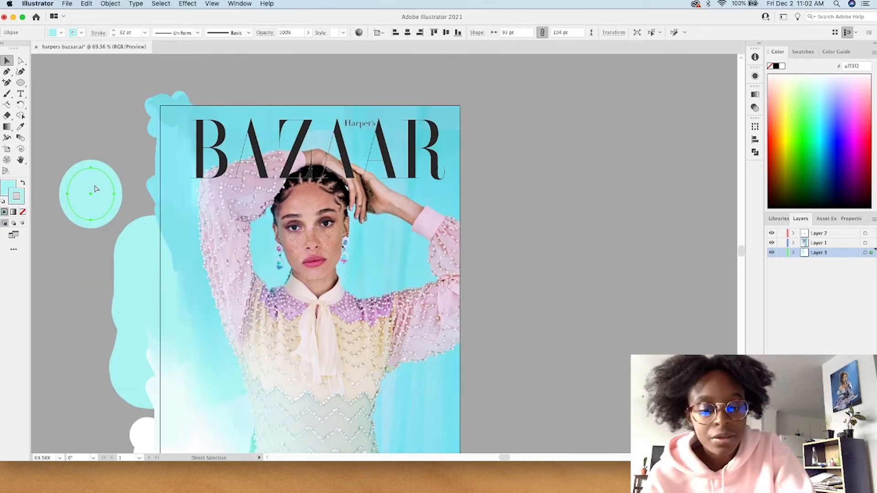
{"action": "left_click_drag", "start_coordinate": [106, 206], "coordinate": [88, 212]}
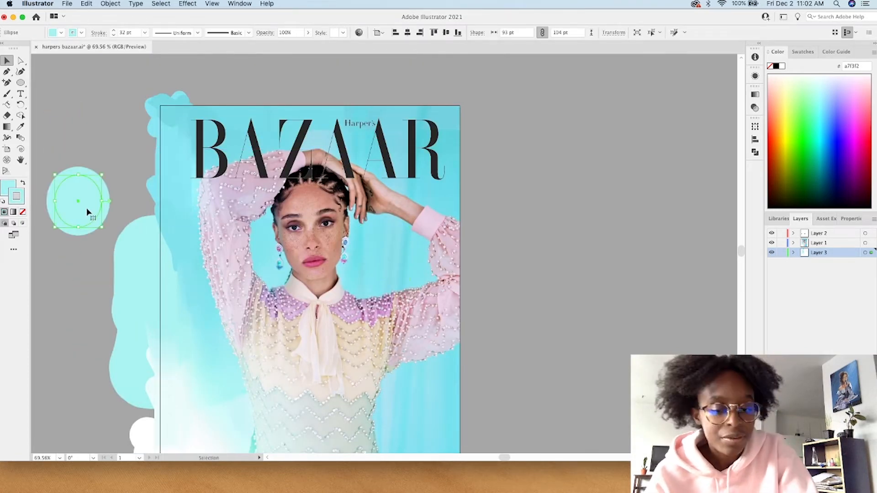
{"action": "key", "text": "cmd+v"}
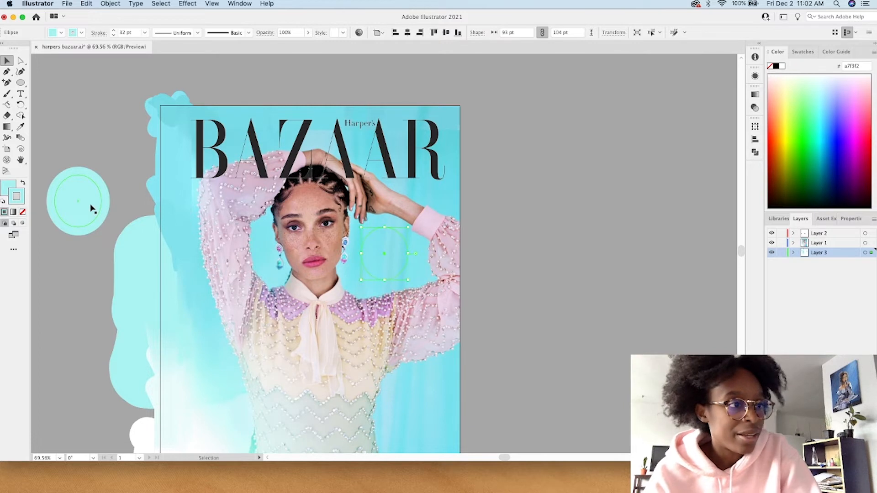
Step: Draw an ellipse about 119 by 169 pt above the light turquoise one and recolour it with turquoise 85e7f4 sampled from the photo
{"action": "left_click", "coordinate": [22, 82]}
{"action": "left_click_drag", "start_coordinate": [64, 72], "coordinate": [124, 157]}
{"action": "left_click", "coordinate": [21, 127]}
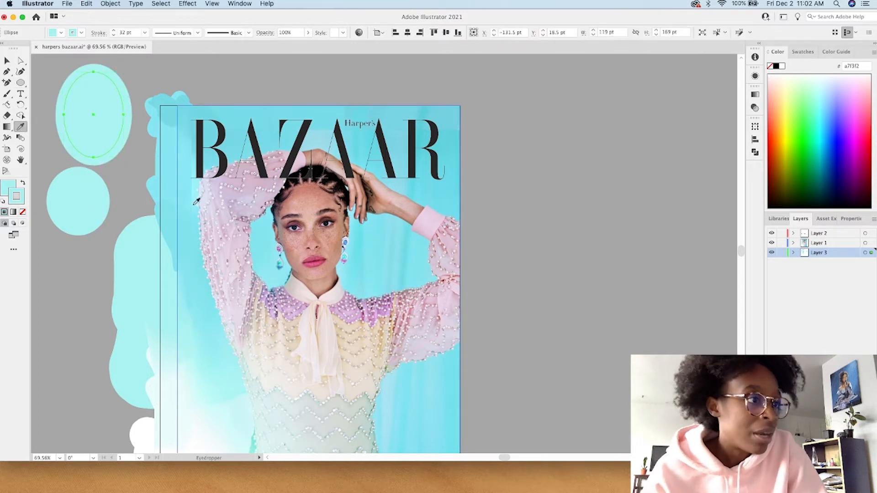
{"action": "left_click", "coordinate": [183, 193]}
{"action": "left_click", "coordinate": [4, 60]}
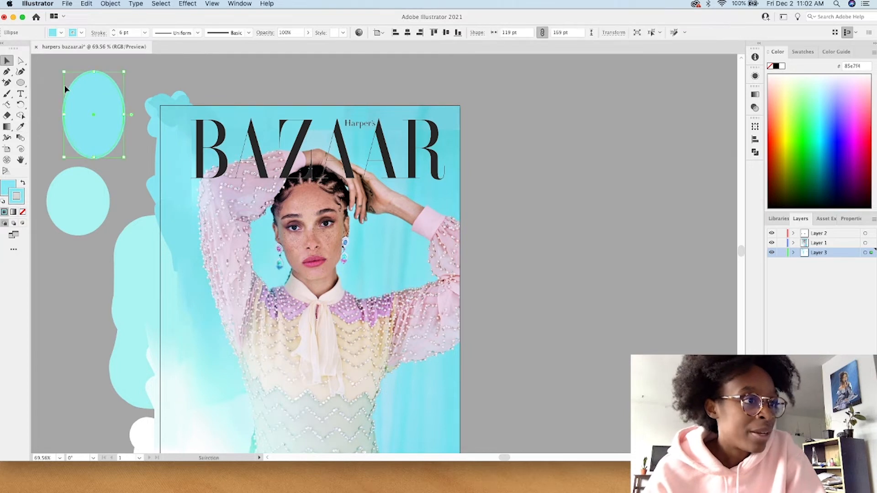
Step: Blend the two turquoise ellipses beside the artboard into one continuous shape
{"action": "left_click_drag", "start_coordinate": [51, 72], "coordinate": [111, 254]}
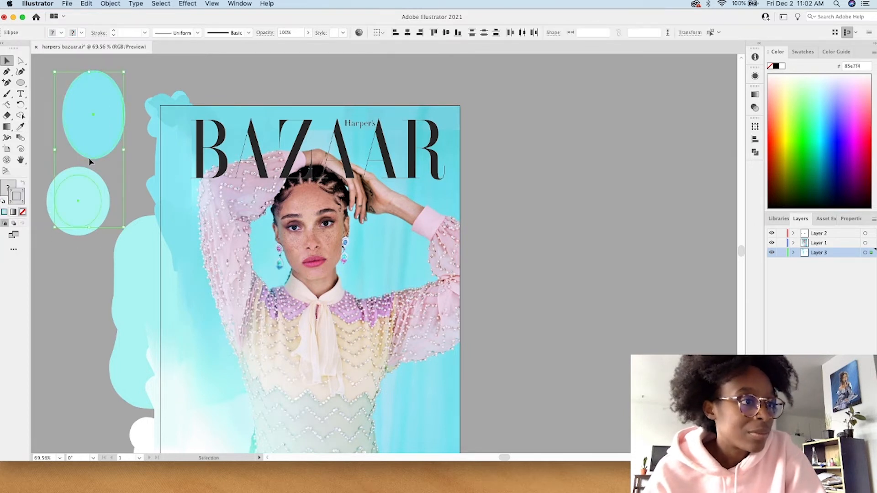
{"action": "left_click", "coordinate": [110, 4]}
{"action": "mouse_move", "coordinate": [131, 243]}
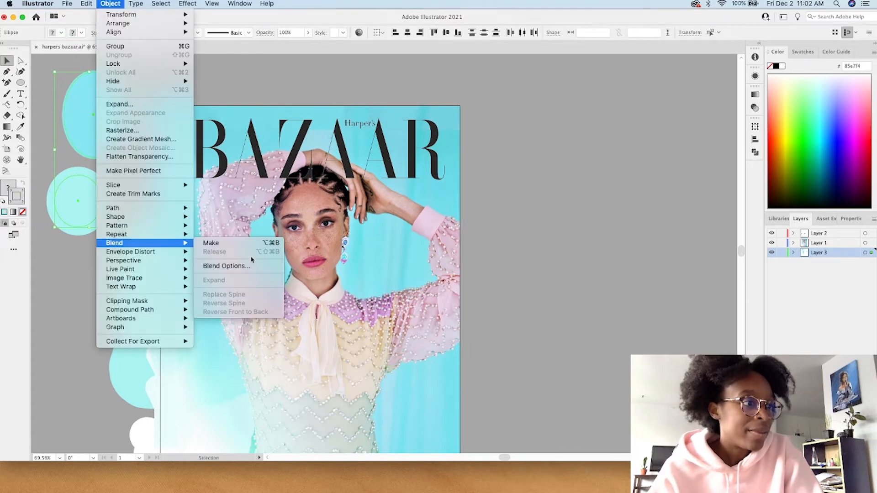
{"action": "left_click", "coordinate": [232, 245]}
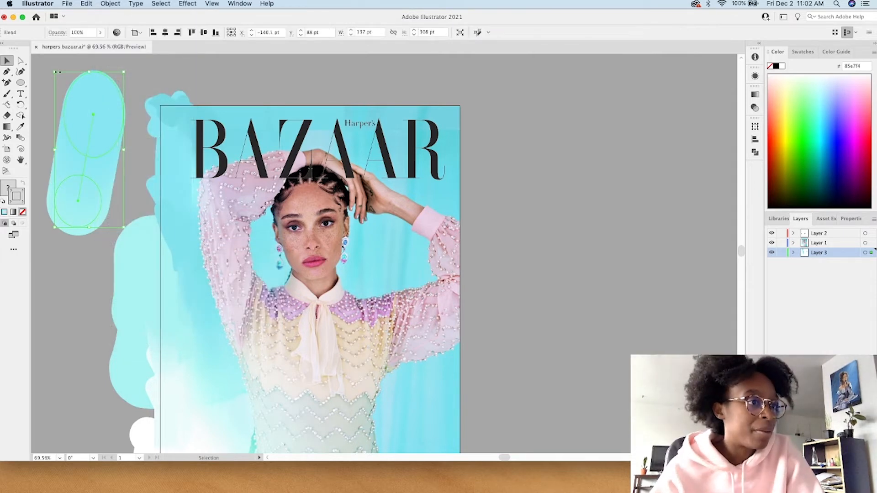
Step: Scale down the blended turquoise shape and move it behind the photo's left edge
{"action": "left_click_drag", "start_coordinate": [54, 71], "coordinate": [64, 127]}
{"action": "left_click_drag", "start_coordinate": [86, 186], "coordinate": [173, 229]}
{"action": "scroll", "coordinate": [162, 203], "scroll_direction": "up", "scroll_amount": 4}
{"action": "scroll", "coordinate": [169, 222], "scroll_direction": "down", "scroll_amount": 3}
{"action": "left_click", "coordinate": [107, 188]}
{"action": "scroll", "coordinate": [107, 188], "scroll_direction": "down", "scroll_amount": 3}
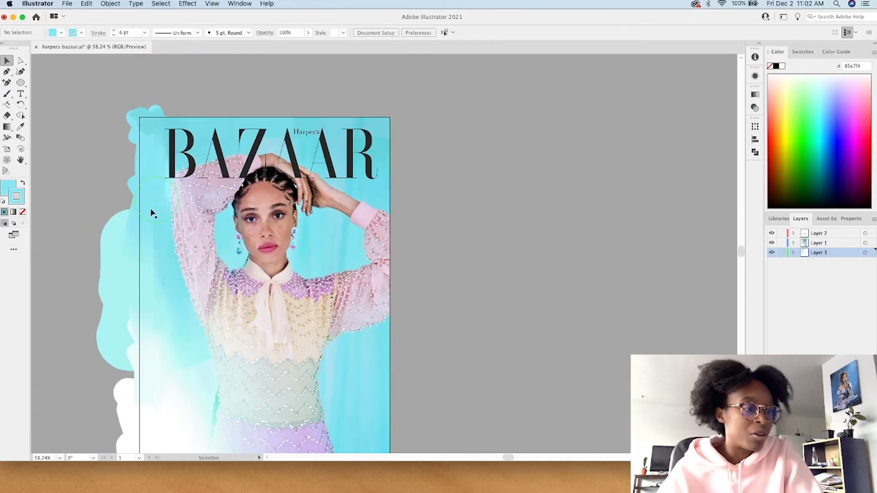
Step: Try drawing a turquoise ellipse about 111 by 119 pt outside the artboard's upper left and another one above it
{"action": "left_click", "coordinate": [21, 82]}
{"action": "left_click_drag", "start_coordinate": [55, 120], "coordinate": [103, 171]}
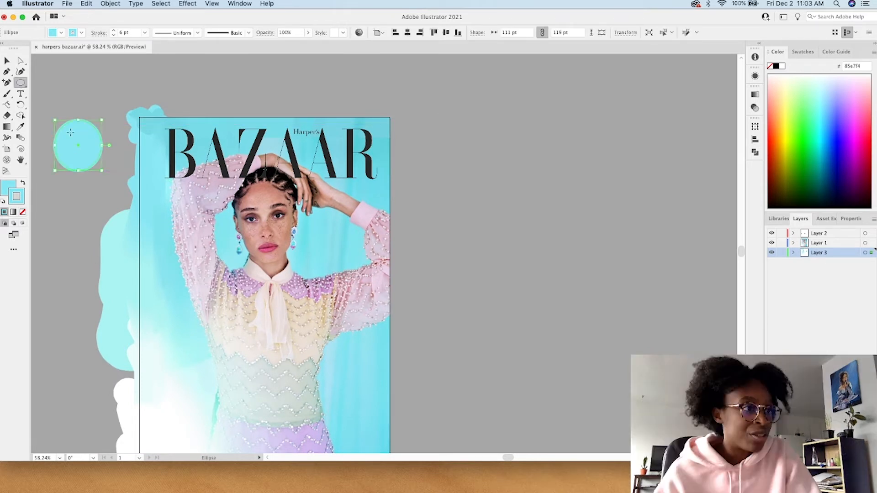
{"action": "left_click_drag", "start_coordinate": [64, 61], "coordinate": [99, 100]}
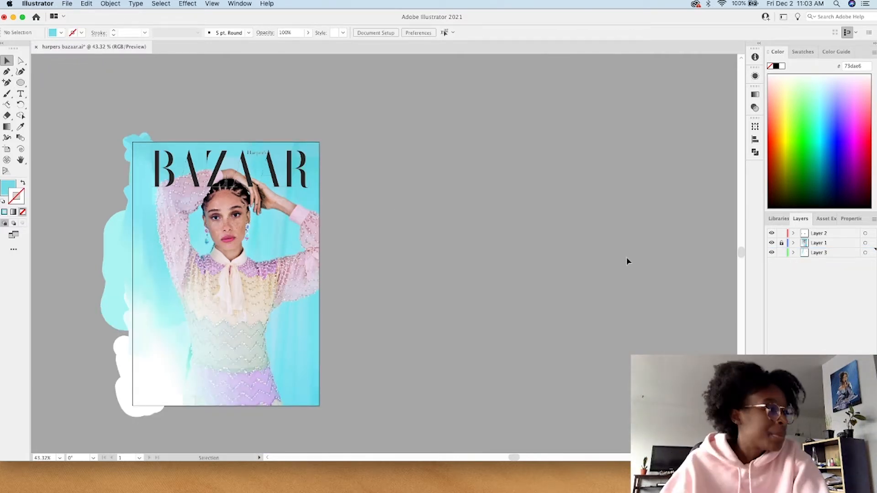
Step: Make Layer 2 active and shift the Bazaar masthead slightly left on the cover
{"action": "left_click", "coordinate": [814, 234]}
{"action": "left_click", "coordinate": [234, 164]}
{"action": "left_click_drag", "start_coordinate": [234, 165], "coordinate": [227, 163]}
{"action": "left_click", "coordinate": [427, 218]}
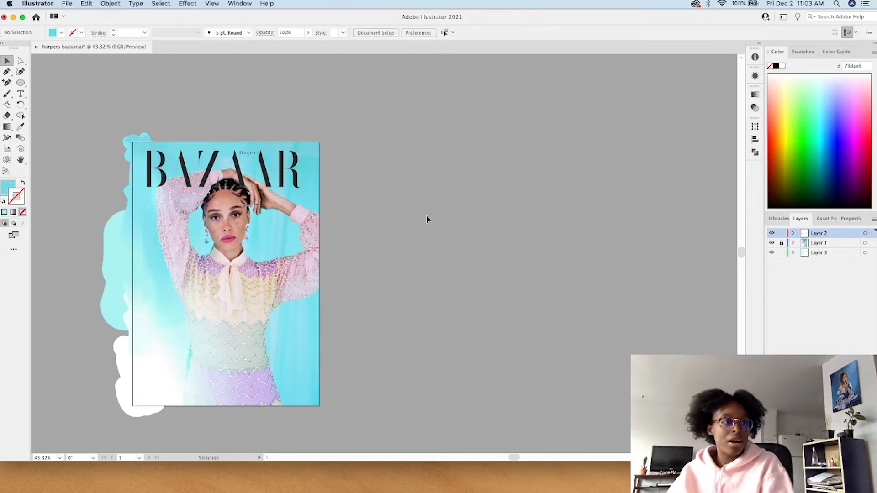
Step: Add a new layer and draw a filled rectangle about 529 by 144 pt over the Bazaar masthead
{"action": "scroll", "coordinate": [194, 327], "scroll_direction": "up", "scroll_amount": 3}
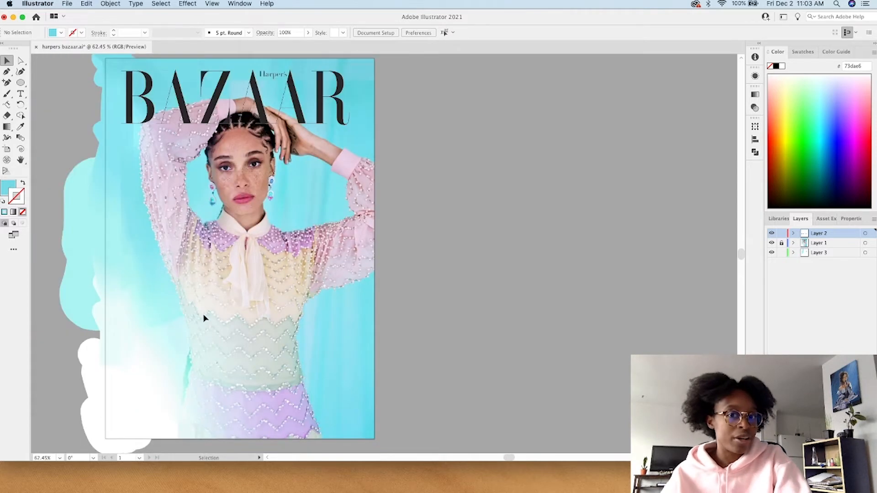
{"action": "scroll", "coordinate": [204, 319], "scroll_direction": "left", "scroll_amount": 3}
{"action": "scroll", "coordinate": [138, 418], "scroll_direction": "down", "scroll_amount": 3}
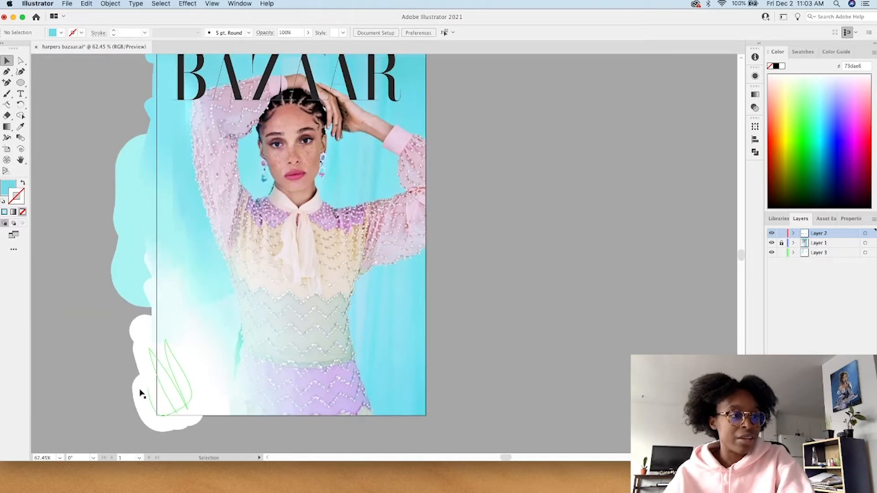
{"action": "scroll", "coordinate": [306, 378], "scroll_direction": "up", "scroll_amount": 2}
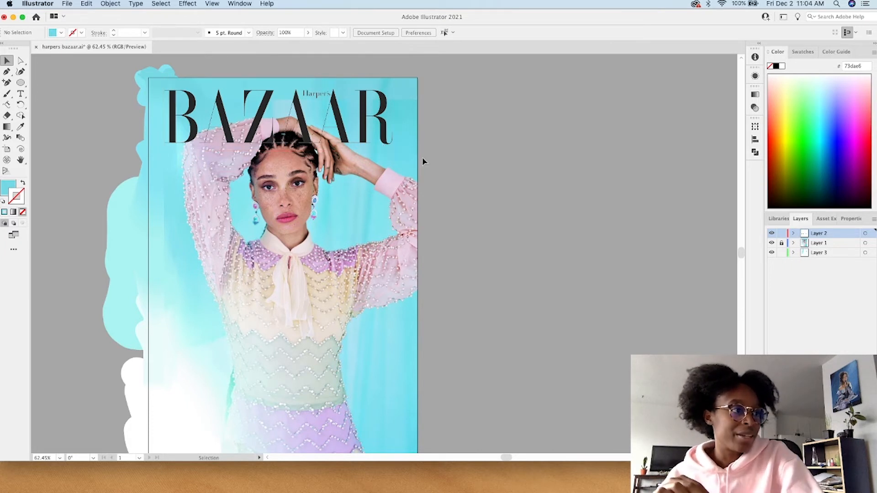
{"action": "left_click", "coordinate": [21, 83]}
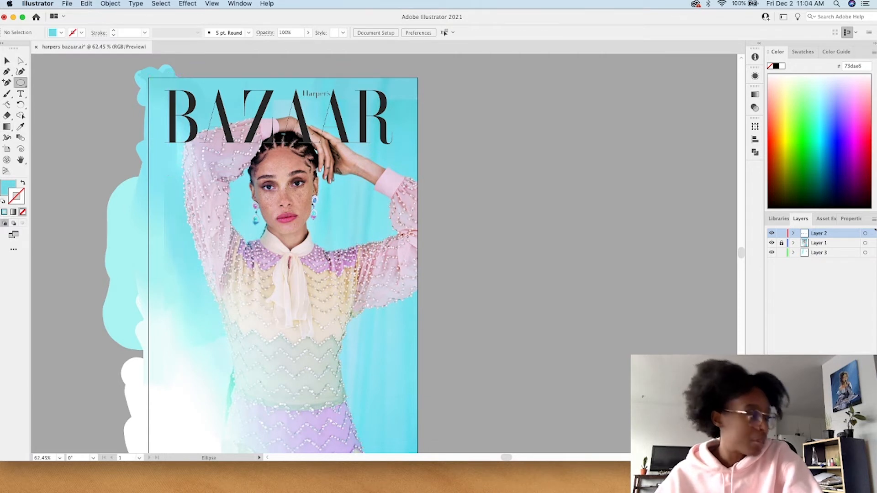
{"action": "left_click", "coordinate": [857, 457]}
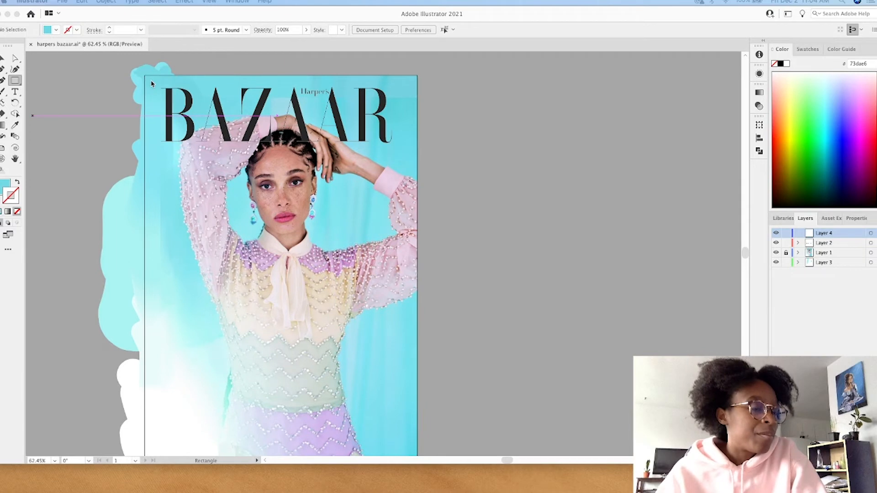
{"action": "left_click_drag", "start_coordinate": [160, 82], "coordinate": [363, 155]}
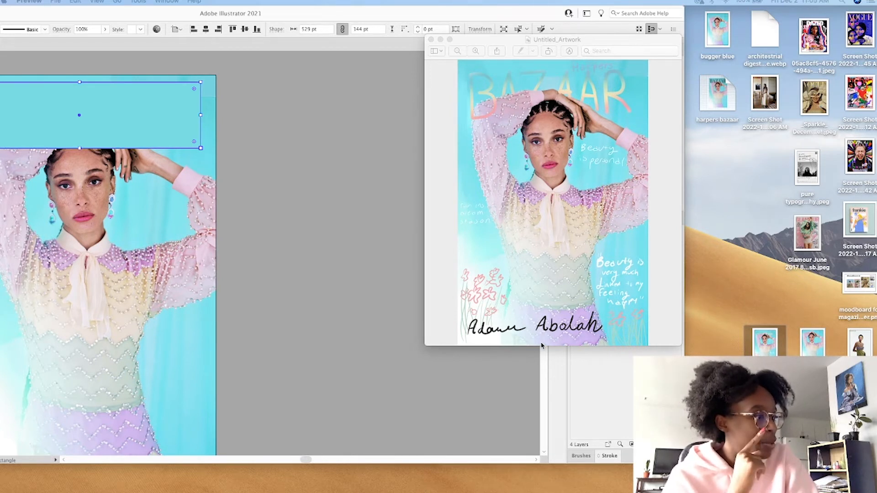
Step: Close the sketch preview, duplicate the pale blue swatch square beside itself, and fill the copy with lilac d2c0f0 sampled from the skirt
{"action": "left_click", "coordinate": [430, 39]}
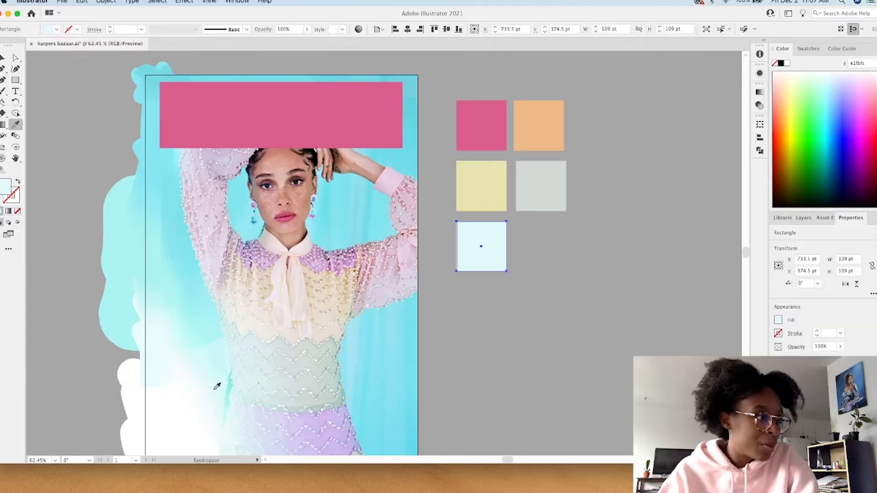
{"action": "left_click", "coordinate": [4, 58]}
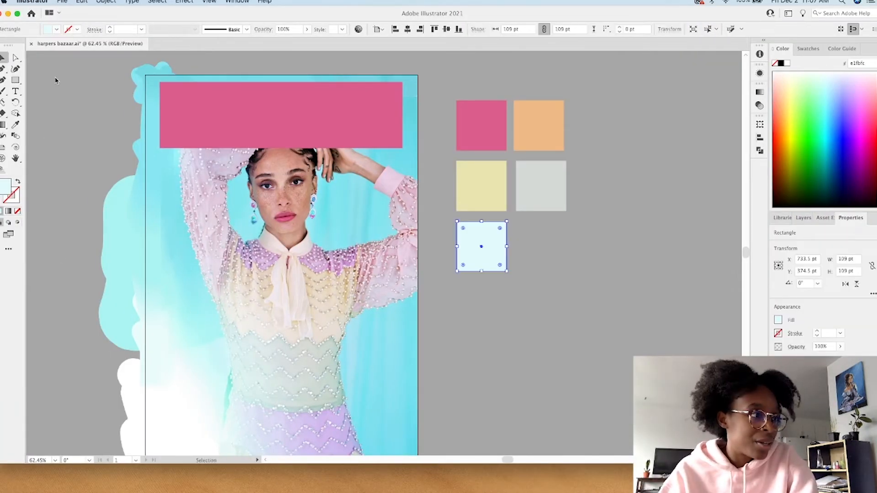
{"action": "left_click_drag", "start_coordinate": [476, 243], "coordinate": [535, 242]}
{"action": "left_click", "coordinate": [16, 124]}
{"action": "left_click", "coordinate": [310, 417]}
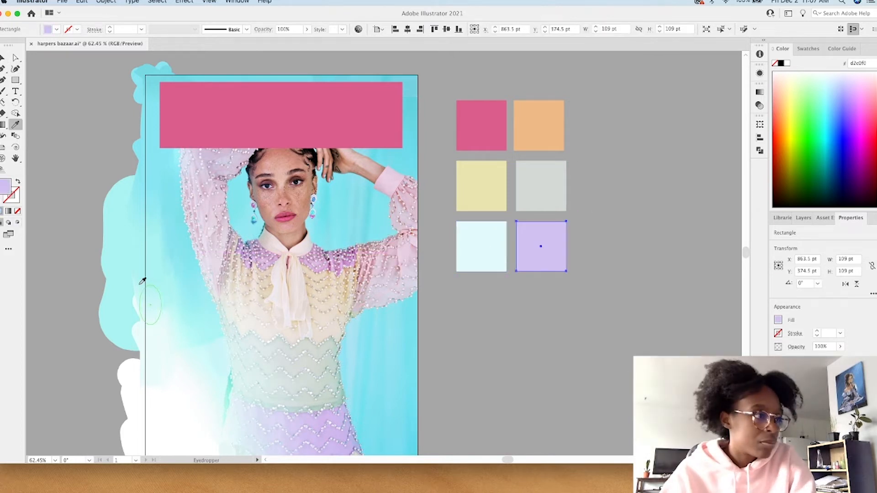
Step: Apply a freeform gradient to the pink masthead rectangle and set its upper-left stop to the pink swatch colour dd5b8b
{"action": "left_click", "coordinate": [4, 58]}
{"action": "left_click", "coordinate": [198, 118]}
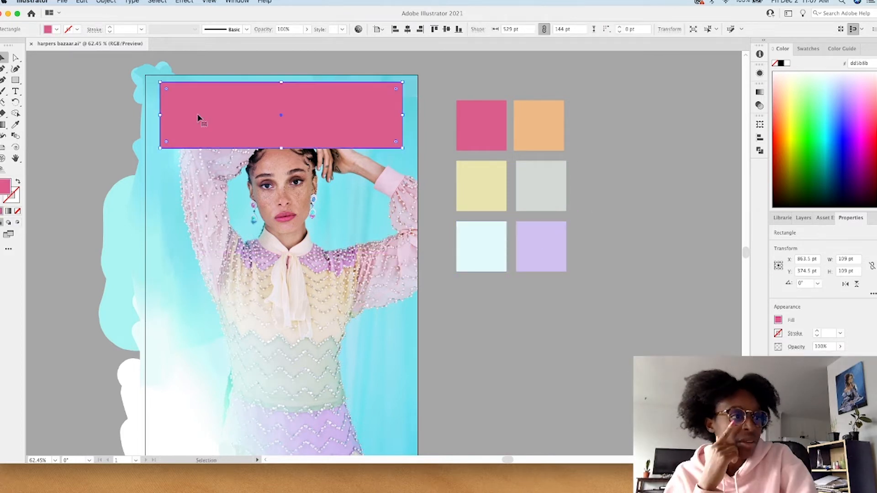
{"action": "double_click", "coordinate": [5, 125]}
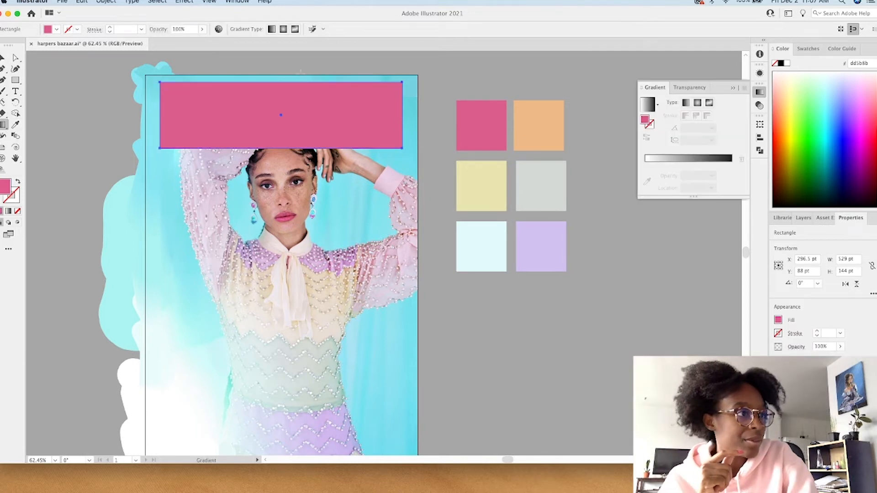
{"action": "left_click", "coordinate": [295, 29]}
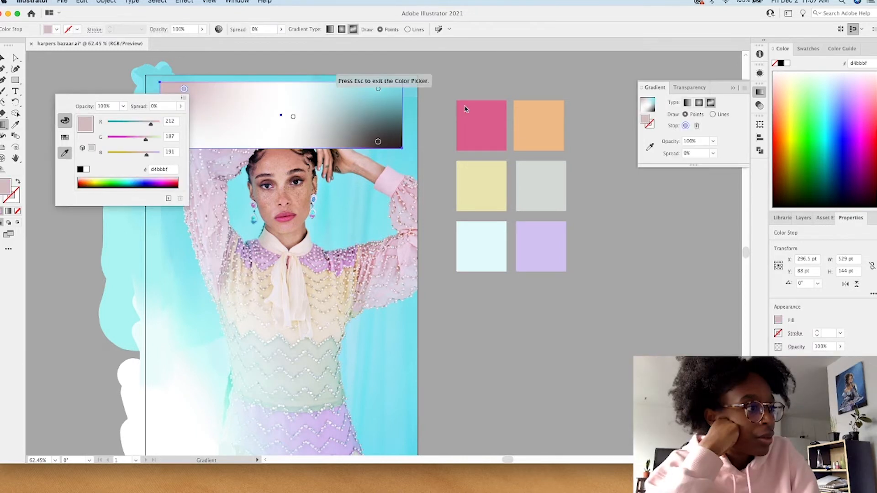
{"action": "left_click", "coordinate": [485, 118]}
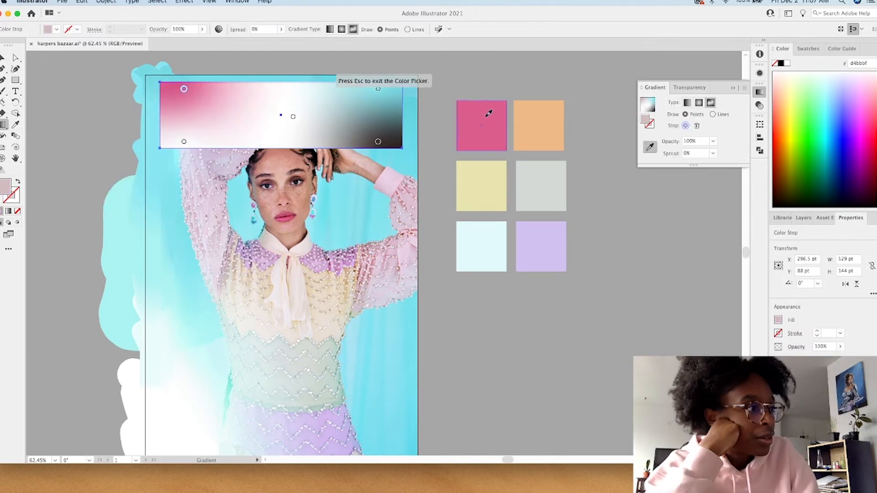
{"action": "key", "text": "Escape"}
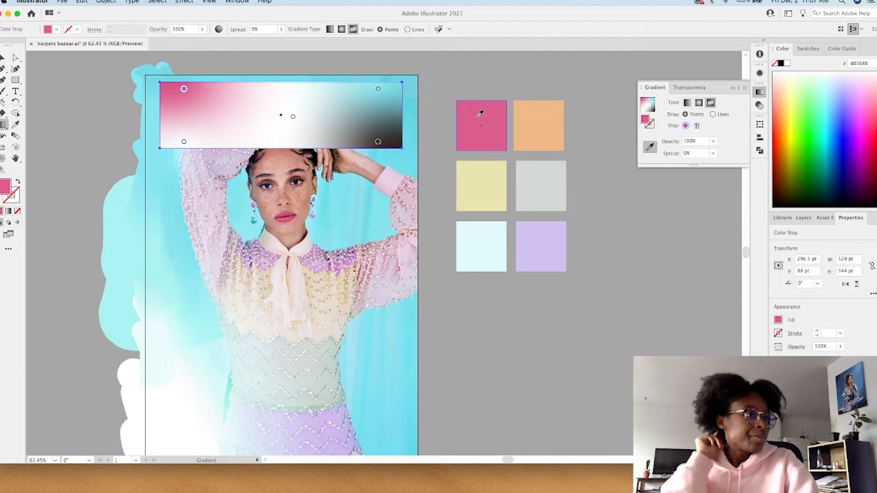
Step: Colour the gradient's lower-left stop with the orange swatch and its centre stop with the yellow swatch
{"action": "left_click", "coordinate": [184, 143]}
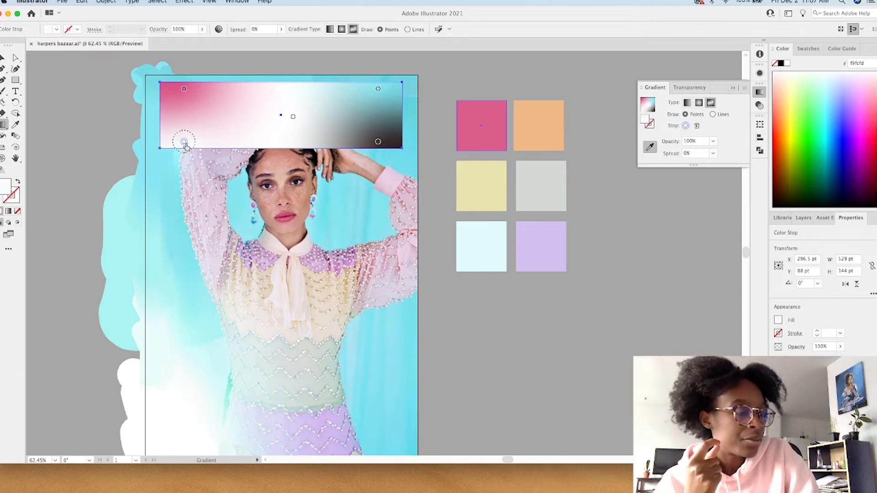
{"action": "double_click", "coordinate": [185, 143]}
{"action": "left_click", "coordinate": [65, 206]}
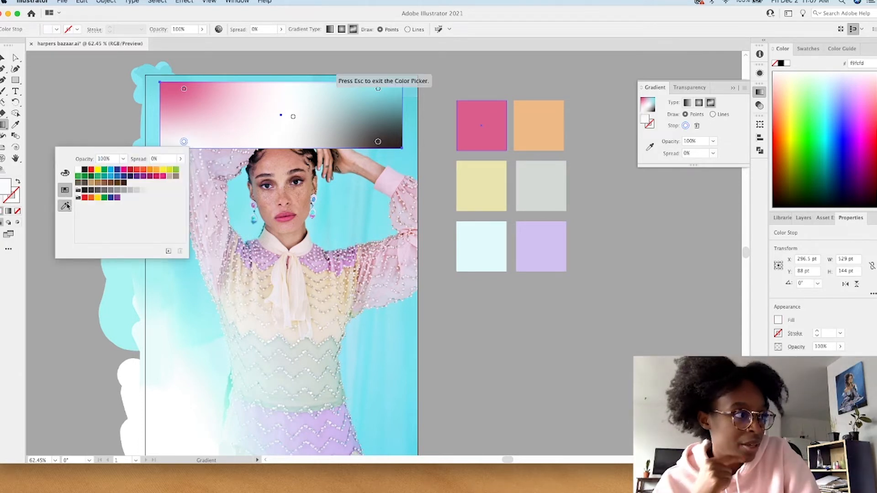
{"action": "left_click", "coordinate": [534, 120]}
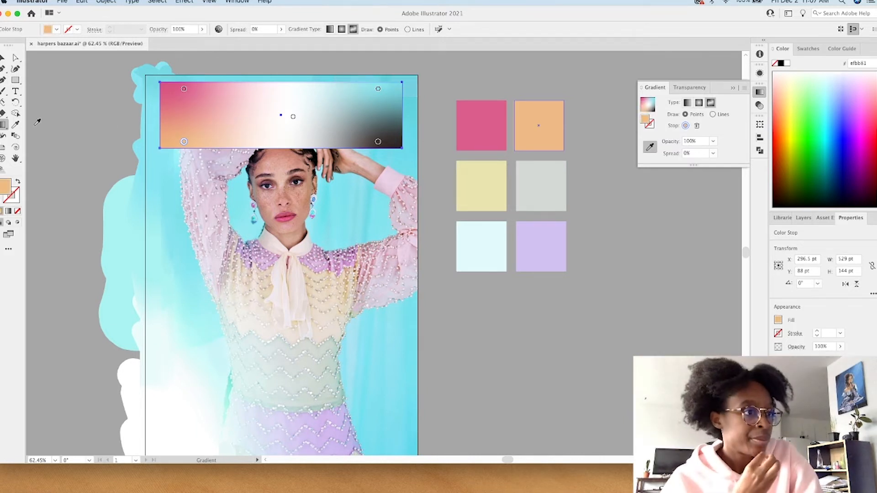
{"action": "double_click", "coordinate": [293, 118]}
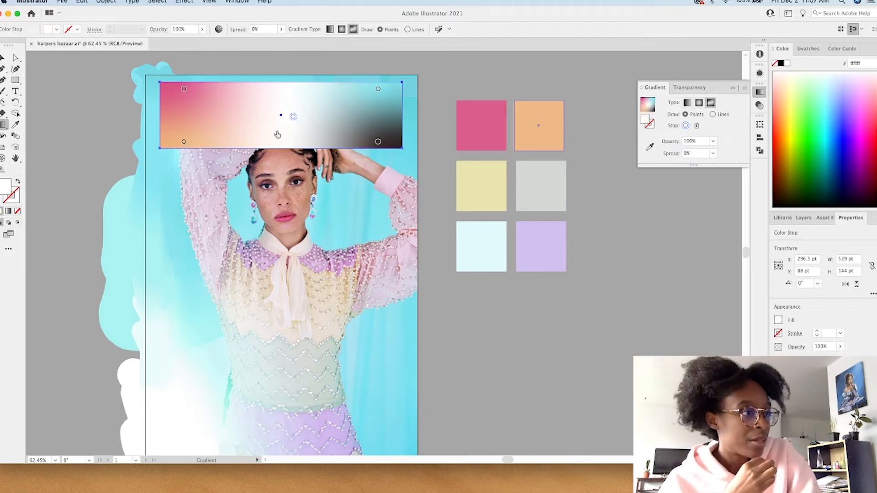
{"action": "left_click", "coordinate": [173, 181]}
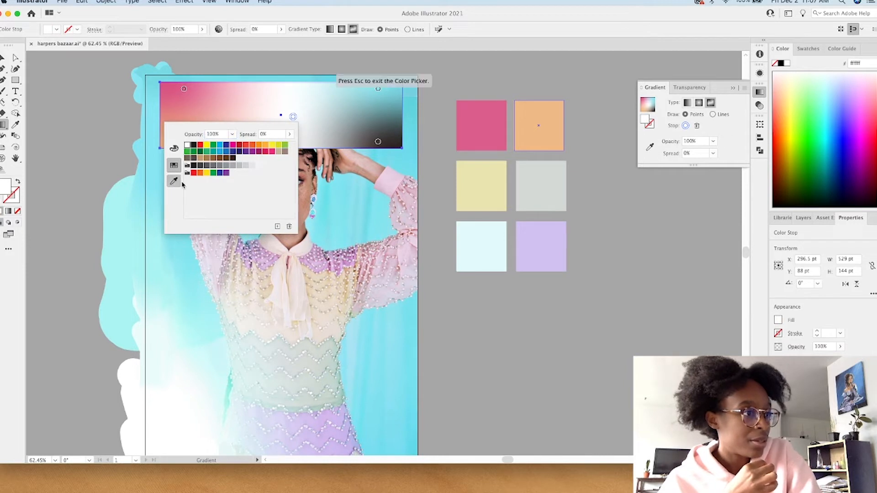
{"action": "left_click", "coordinate": [485, 183]}
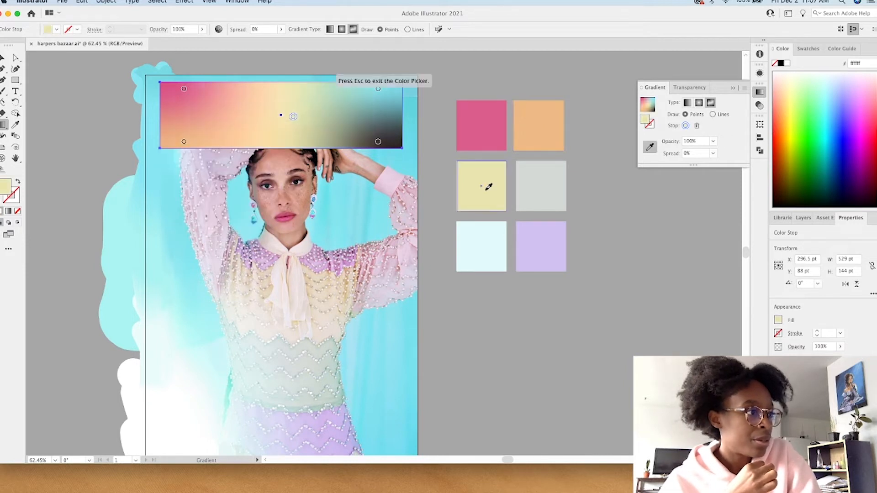
Step: Try the grey-green swatch colour d3d9d5 on the gradient's upper-right stop
{"action": "double_click", "coordinate": [378, 89]}
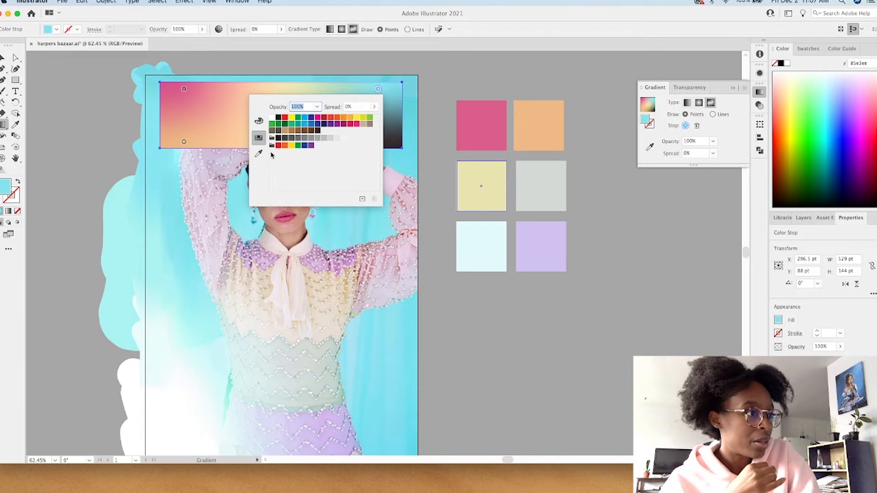
{"action": "left_click", "coordinate": [258, 154]}
{"action": "left_click", "coordinate": [552, 180]}
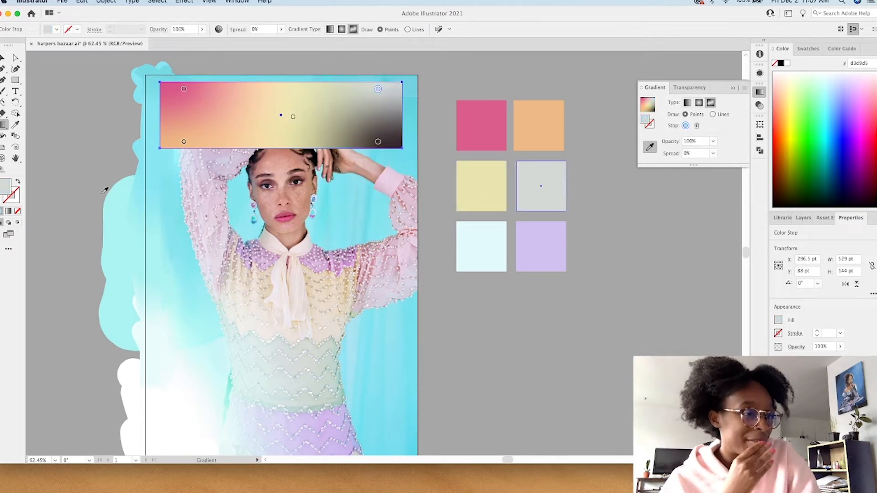
Step: Recolour the gradient's upper-right stop light green and its lower-right stop with the pale blue swatch
{"action": "double_click", "coordinate": [378, 89]}
{"action": "left_click", "coordinate": [259, 121]}
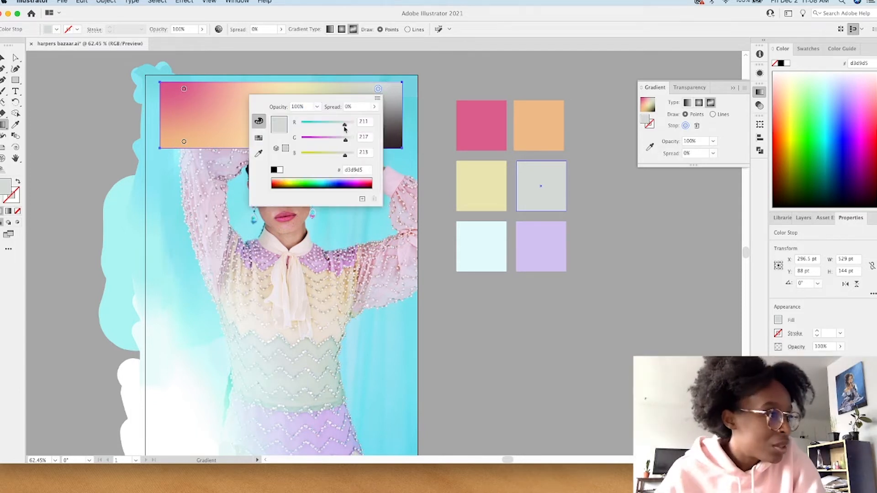
{"action": "left_click", "coordinate": [259, 154]}
{"action": "left_click", "coordinate": [255, 103]}
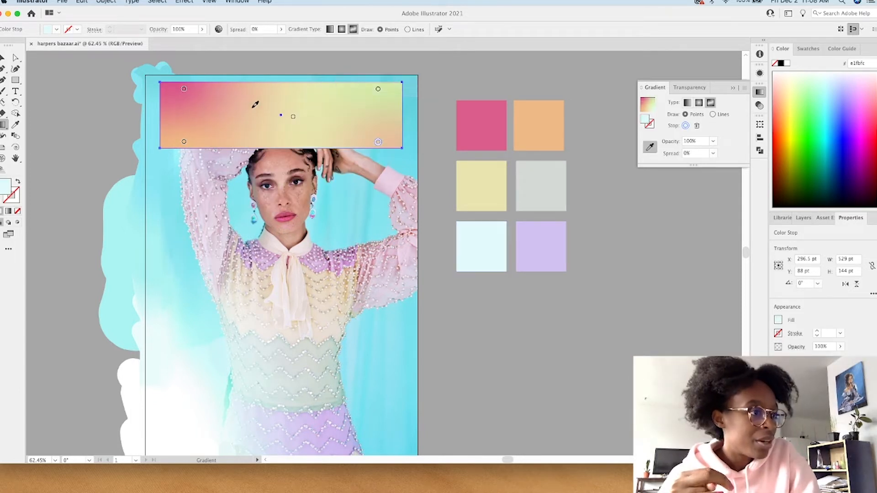
{"action": "left_click", "coordinate": [300, 131]}
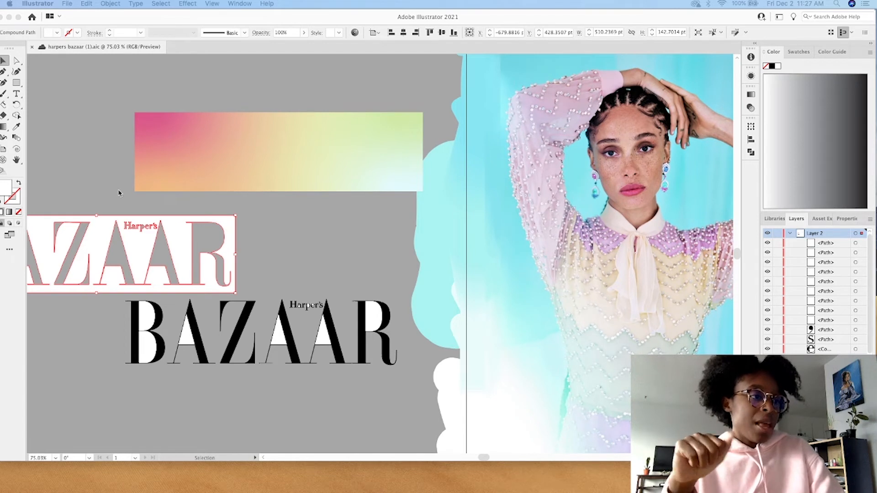
Step: Delete the white background shape and the white areas inside the letters of the traced Bazaar masthead
{"action": "left_click", "coordinate": [225, 242]}
{"action": "left_click_drag", "start_coordinate": [178, 237], "coordinate": [280, 237]}
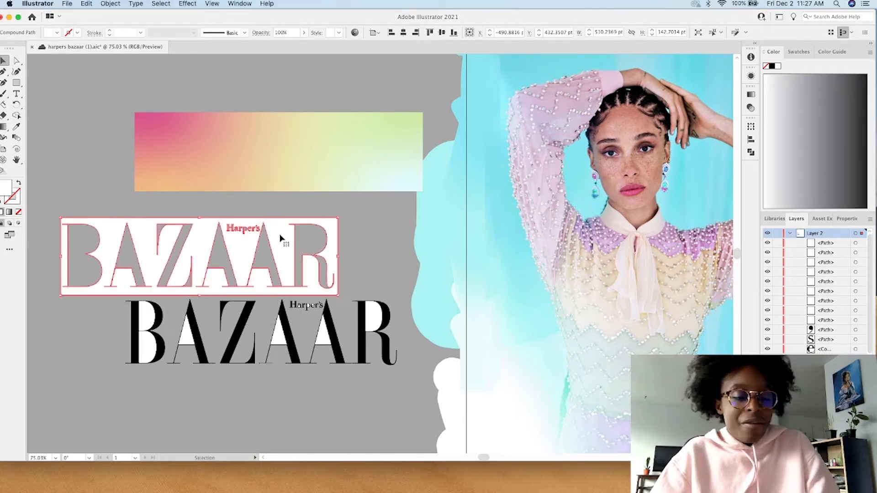
{"action": "key", "text": "Delete"}
{"action": "left_click_drag", "start_coordinate": [282, 333], "coordinate": [230, 229]}
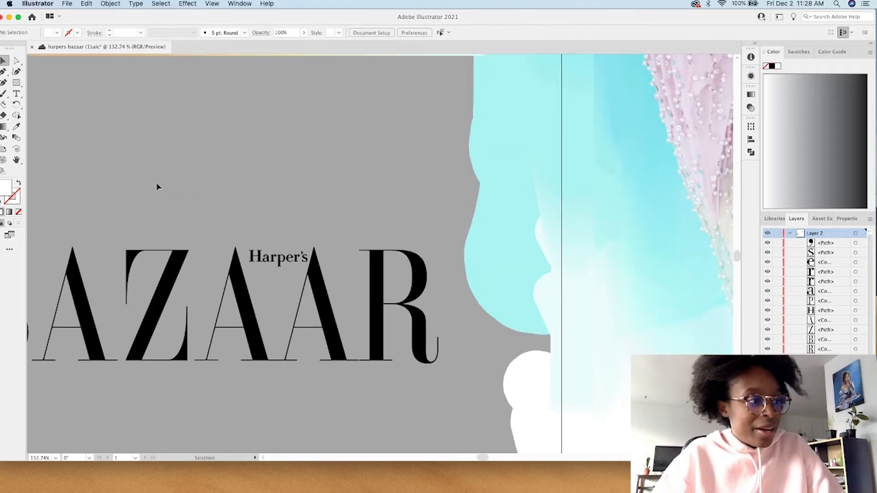
Step: Combine all the black letters of the Harper's Bazaar masthead into a single compound path
{"action": "scroll", "coordinate": [157, 187], "scroll_direction": "down", "scroll_amount": 5}
{"action": "left_click_drag", "start_coordinate": [69, 178], "coordinate": [69, 177]}
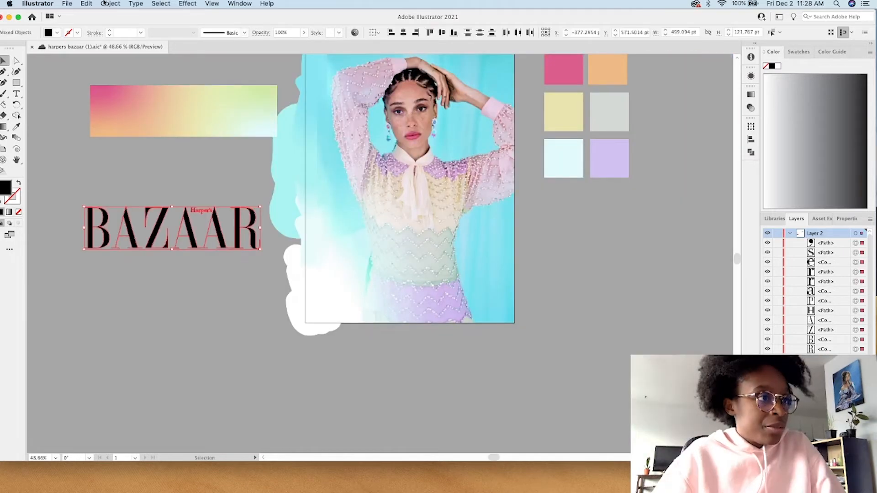
{"action": "left_click", "coordinate": [104, 3]}
{"action": "mouse_move", "coordinate": [137, 310]}
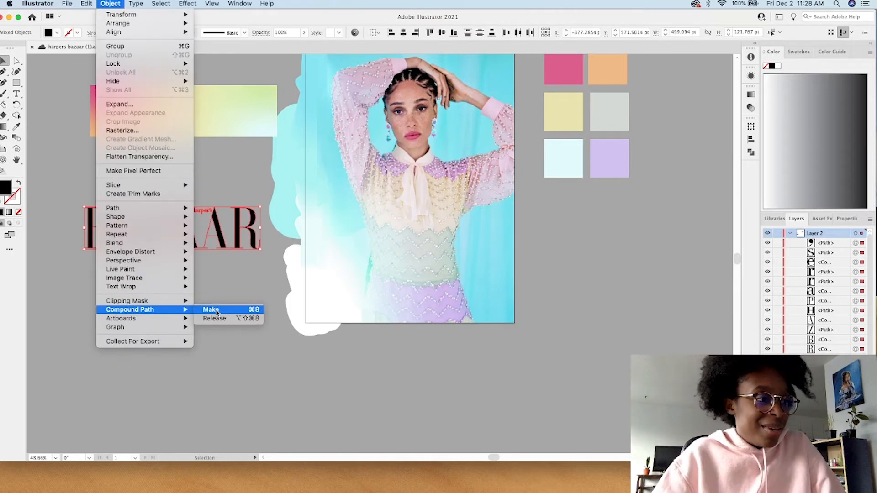
{"action": "left_click", "coordinate": [212, 309]}
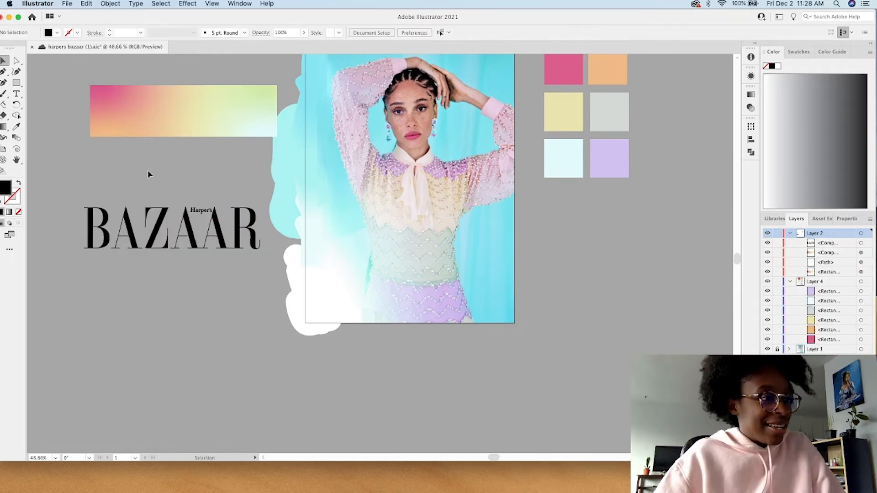
Step: Place the masthead over the gradient rectangle, clip the gradient with a clipping mask and position the result across the cover's top
{"action": "left_click_drag", "start_coordinate": [190, 231], "coordinate": [201, 114]}
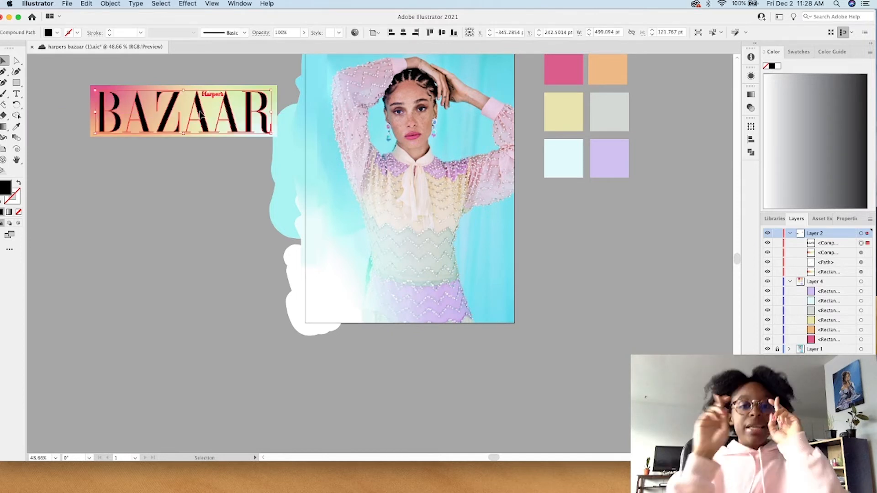
{"action": "left_click", "coordinate": [200, 114], "text": "shift"}
{"action": "left_click", "coordinate": [111, 4]}
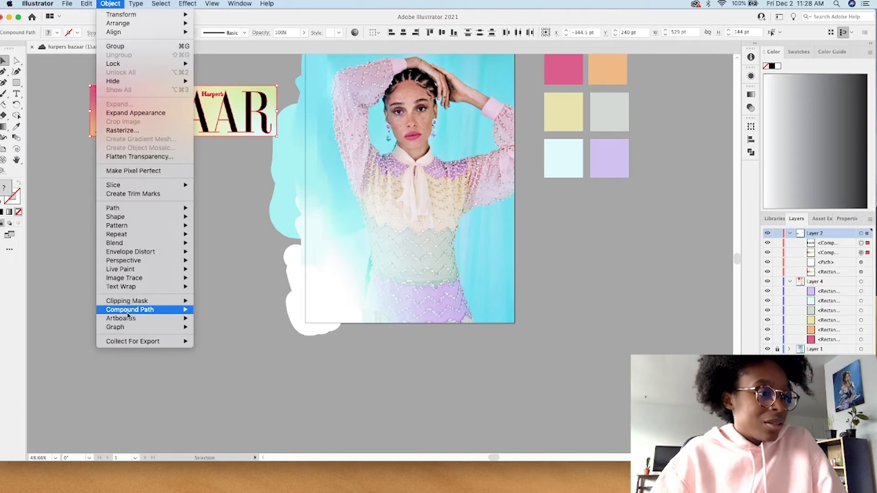
{"action": "mouse_move", "coordinate": [137, 301]}
{"action": "left_click", "coordinate": [211, 301]}
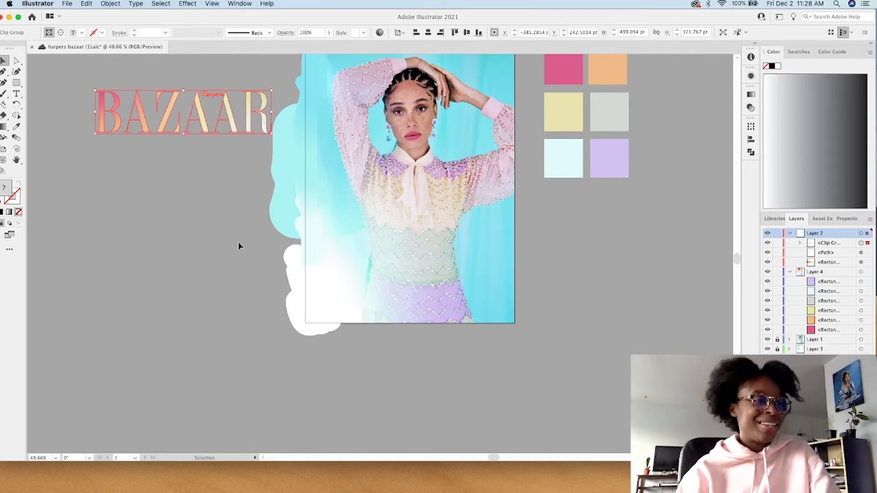
{"action": "scroll", "coordinate": [238, 242], "scroll_direction": "up", "scroll_amount": 5}
{"action": "left_click_drag", "start_coordinate": [177, 241], "coordinate": [403, 184]}
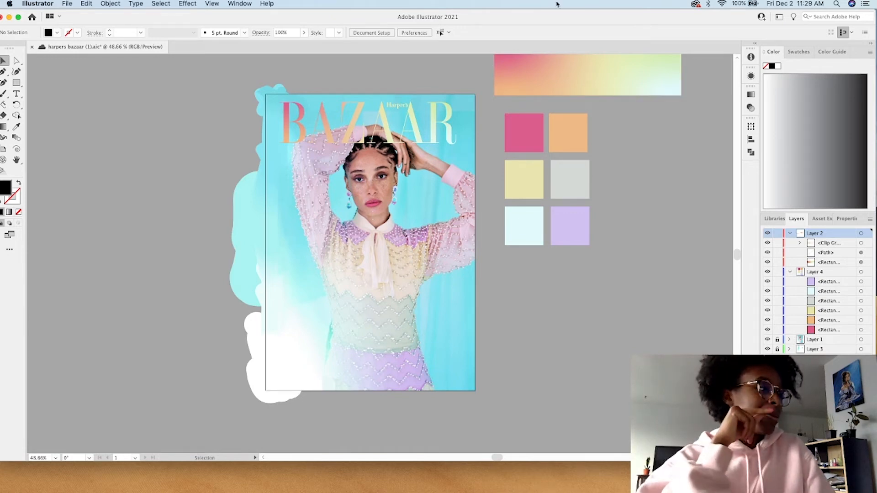
Step: Delete the six colour swatch squares beside the cover
{"action": "left_click_drag", "start_coordinate": [639, 258], "coordinate": [534, 134]}
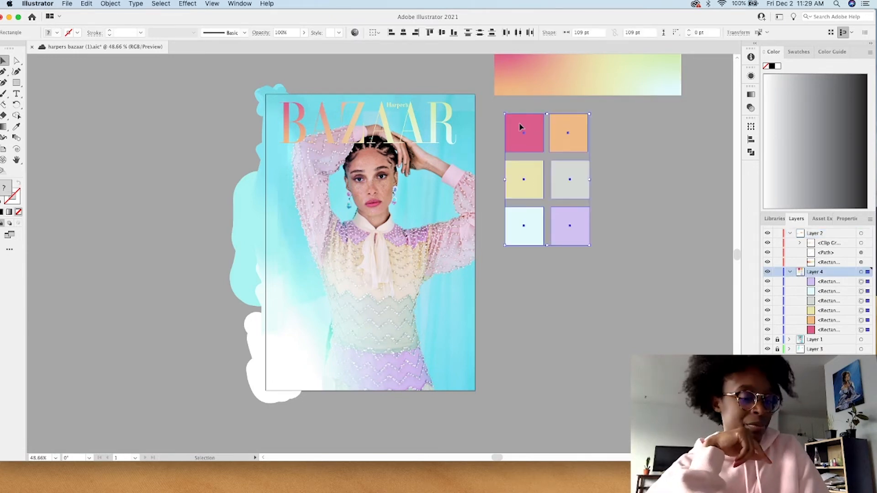
{"action": "key", "text": "Delete"}
{"action": "scroll", "coordinate": [520, 127], "scroll_direction": "up", "scroll_amount": 5}
{"action": "scroll", "coordinate": [520, 127], "scroll_direction": "down", "scroll_amount": 6}
{"action": "scroll", "coordinate": [520, 127], "scroll_direction": "up", "scroll_amount": 2}
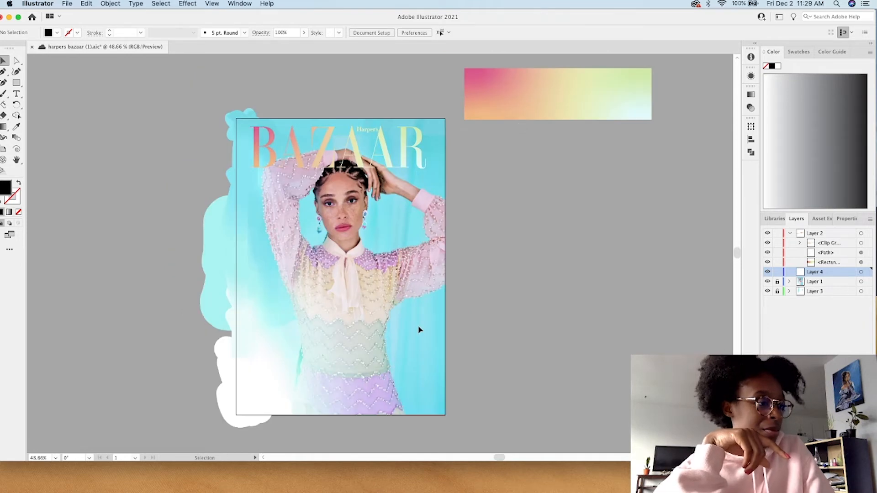
Step: Shrink the application window to reach the layer controls and add a new layer above Layer 2
{"action": "double_click", "coordinate": [498, 15]}
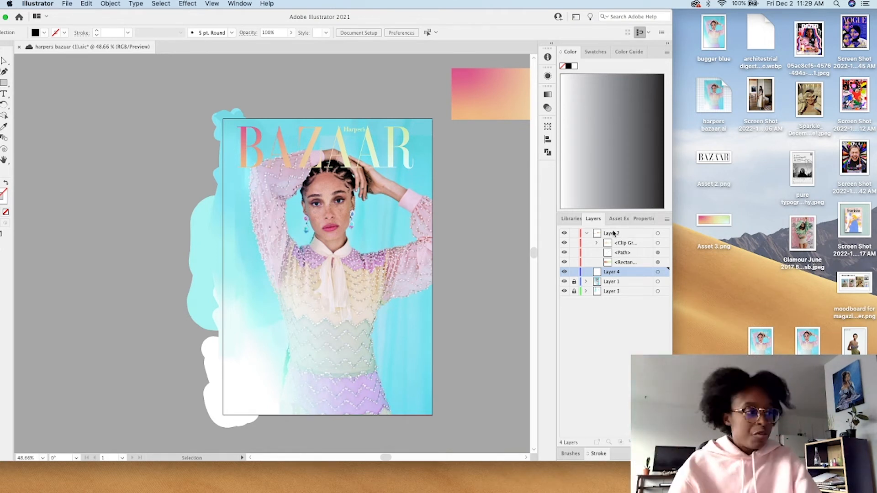
{"action": "left_click", "coordinate": [625, 233]}
{"action": "left_click", "coordinate": [644, 442]}
{"action": "left_click_drag", "start_coordinate": [349, 21], "coordinate": [474, 2]}
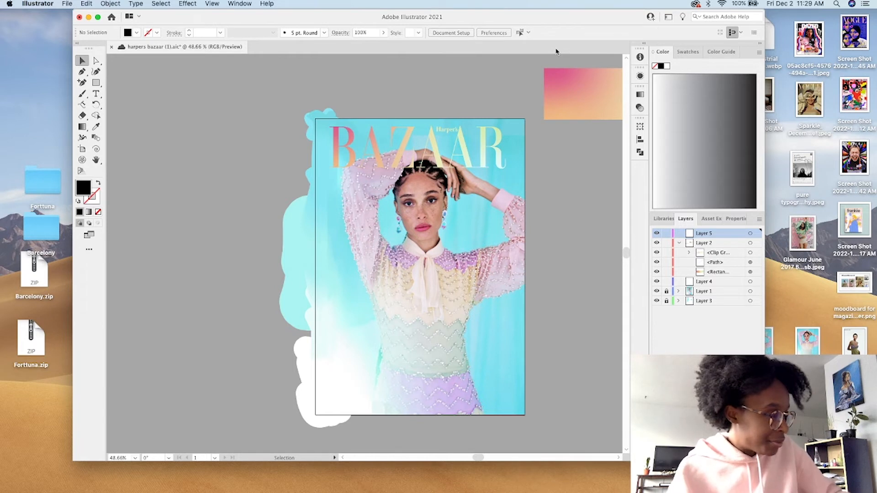
{"action": "left_click", "coordinate": [733, 220]}
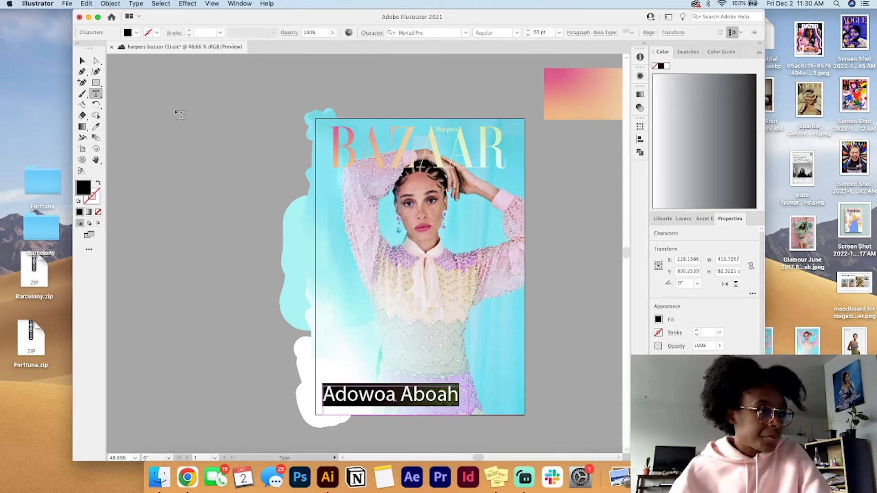
Step: Recolour the cover model's name with a near-black sampled from the dark hair in the photo
{"action": "left_click", "coordinate": [96, 126]}
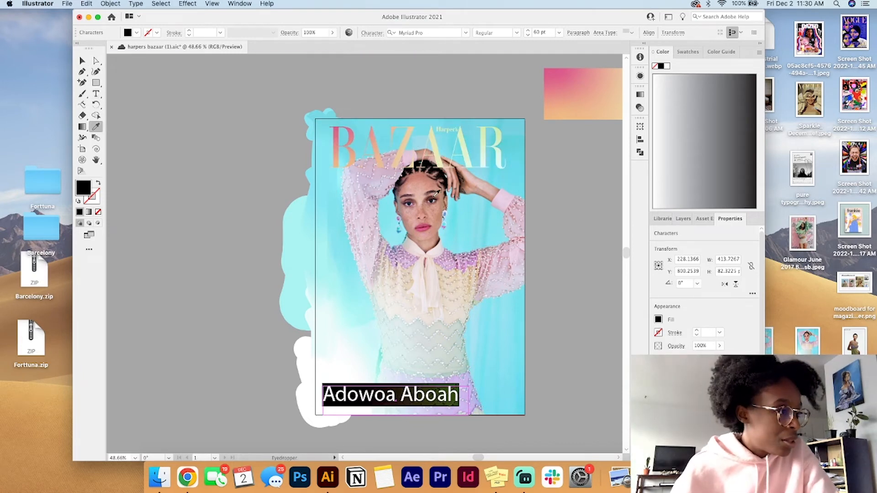
{"action": "scroll", "coordinate": [441, 159], "scroll_direction": "up", "scroll_amount": 5}
{"action": "left_click", "coordinate": [445, 153]}
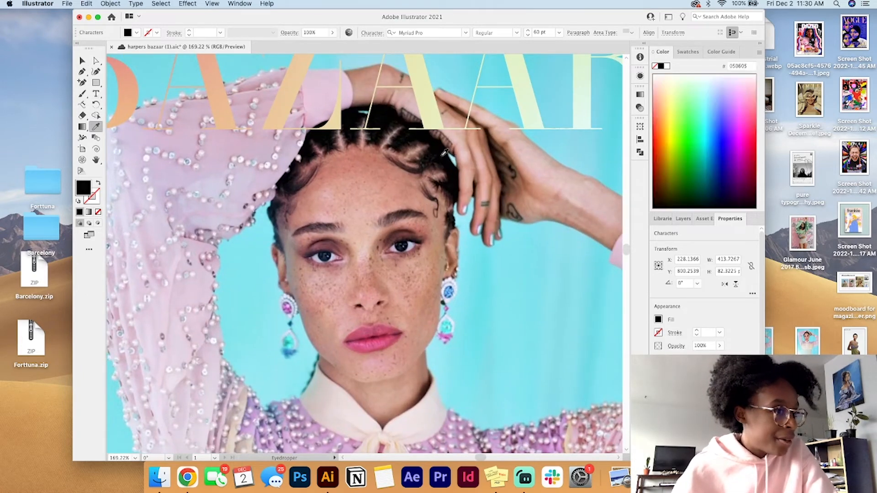
{"action": "left_click", "coordinate": [82, 61]}
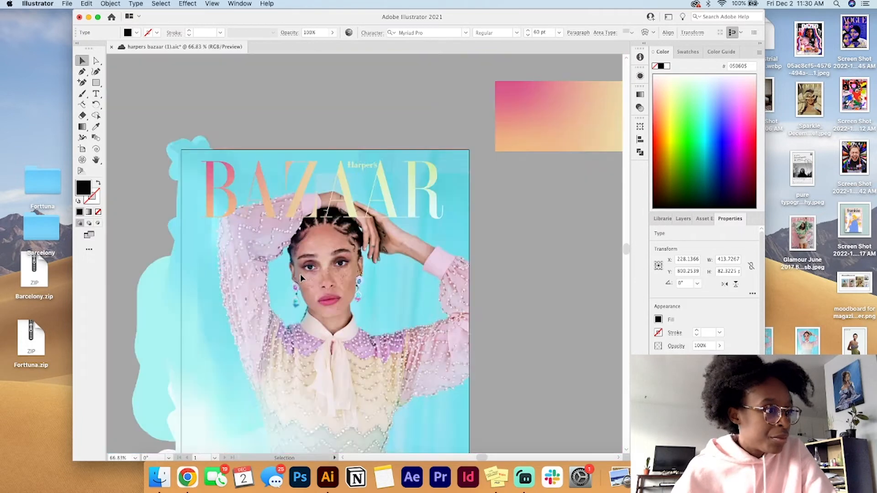
Step: Set the cover model's name at the bottom of the cover in the Barcelony font
{"action": "scroll", "coordinate": [301, 277], "scroll_direction": "down", "scroll_amount": 5}
{"action": "scroll", "coordinate": [308, 329], "scroll_direction": "up", "scroll_amount": 3}
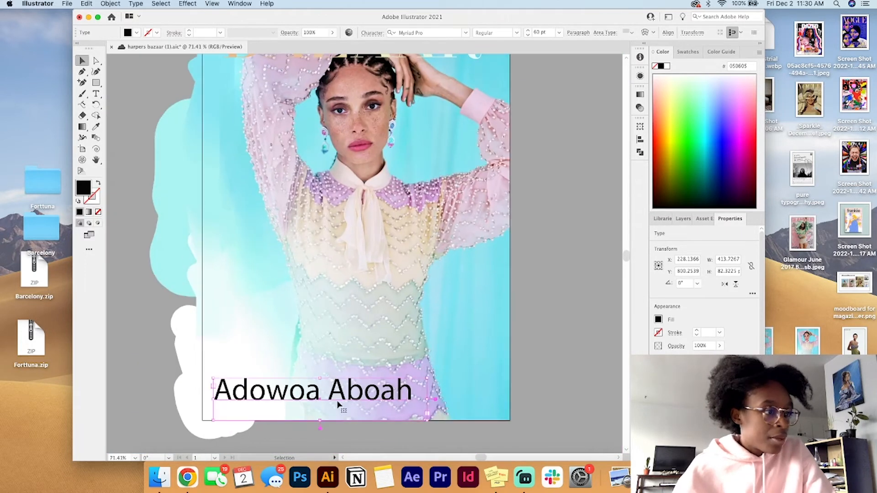
{"action": "double_click", "coordinate": [346, 386]}
{"action": "key", "text": "super+a"}
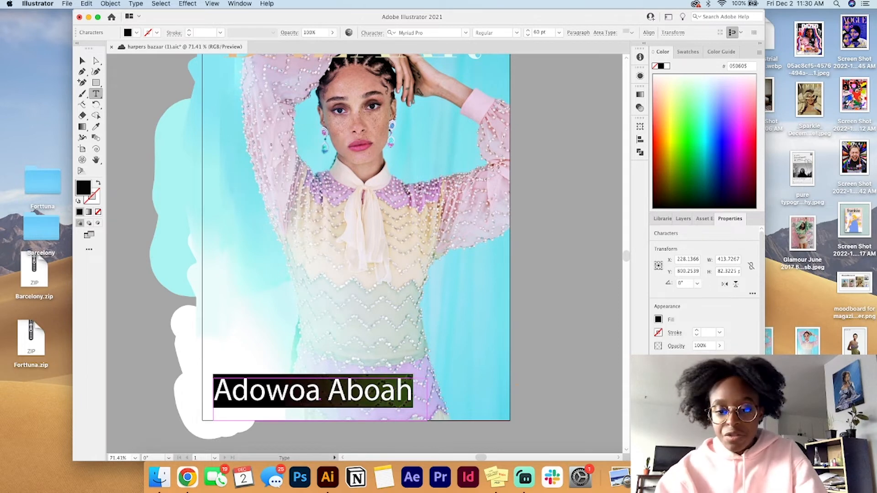
{"action": "left_click", "coordinate": [752, 392]}
{"action": "scroll", "coordinate": [737, 274], "scroll_direction": "down", "scroll_amount": 4}
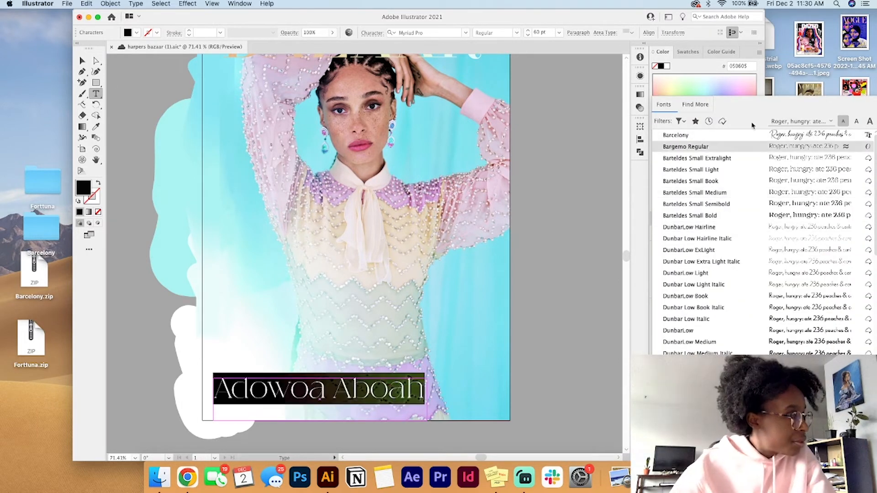
{"action": "left_click", "coordinate": [753, 136]}
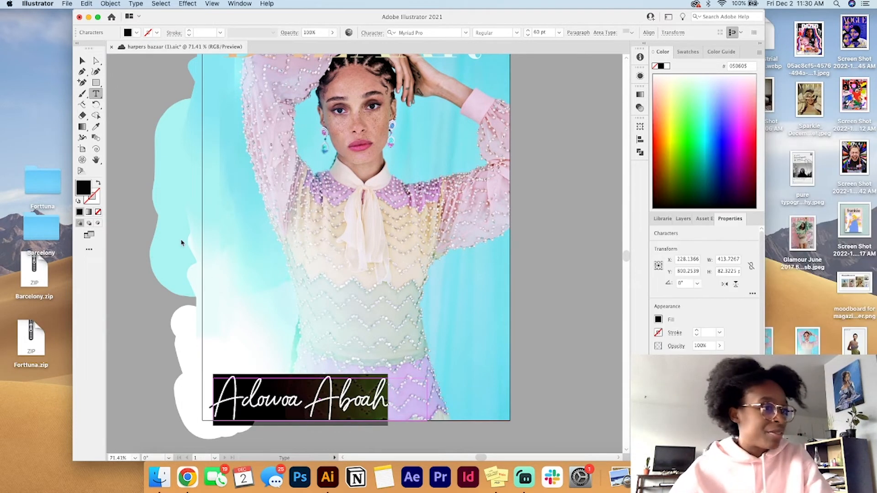
{"action": "left_click", "coordinate": [82, 62]}
{"action": "left_click", "coordinate": [139, 329]}
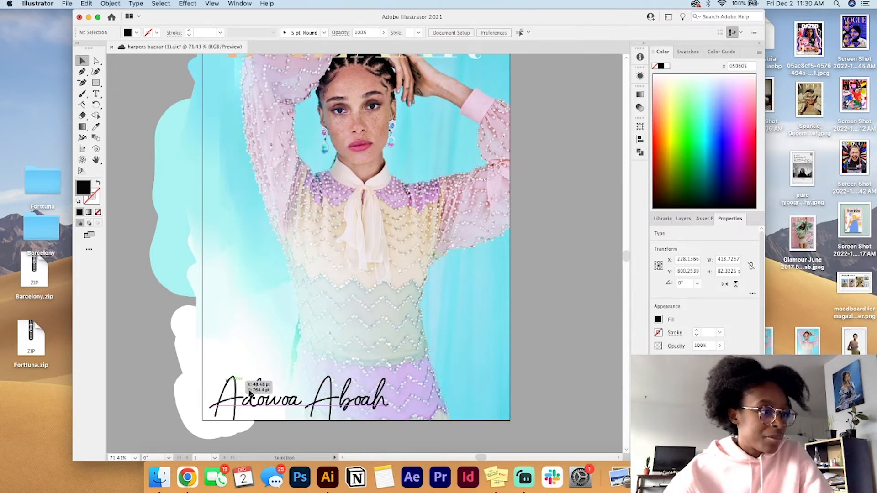
Step: Move the Barcelony name text slightly up from the cover's bottom edge
{"action": "left_click_drag", "start_coordinate": [332, 403], "coordinate": [335, 391]}
{"action": "left_click", "coordinate": [543, 379]}
{"action": "scroll", "coordinate": [544, 378], "scroll_direction": "down", "scroll_amount": 5}
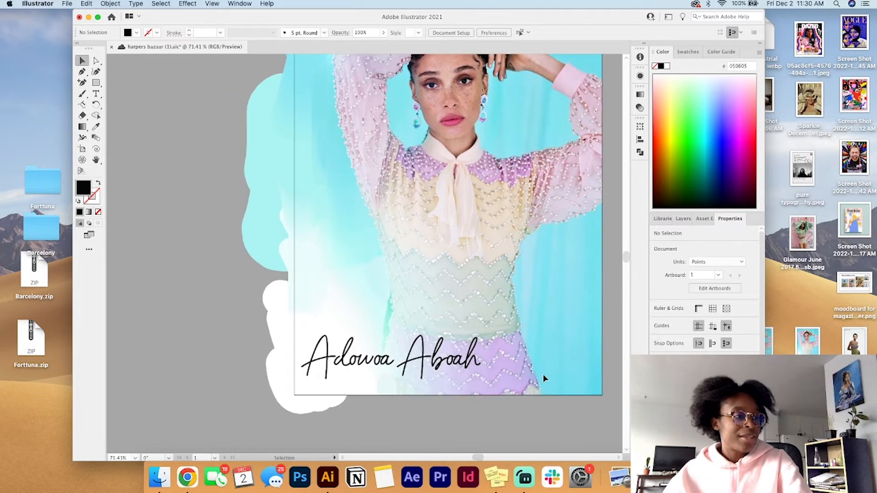
Step: Duplicate the cover model's name text onto the empty area just below the artboard
{"action": "left_click", "coordinate": [399, 399]}
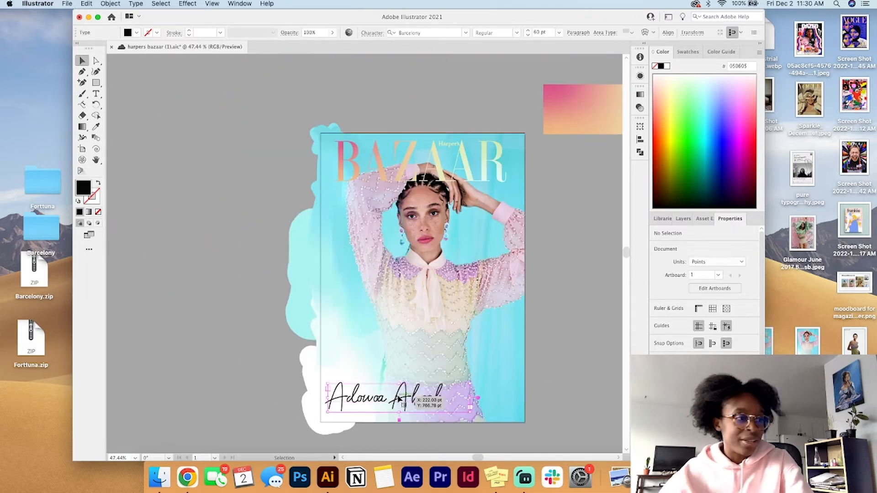
{"action": "scroll", "coordinate": [399, 399], "scroll_direction": "down", "scroll_amount": 6}
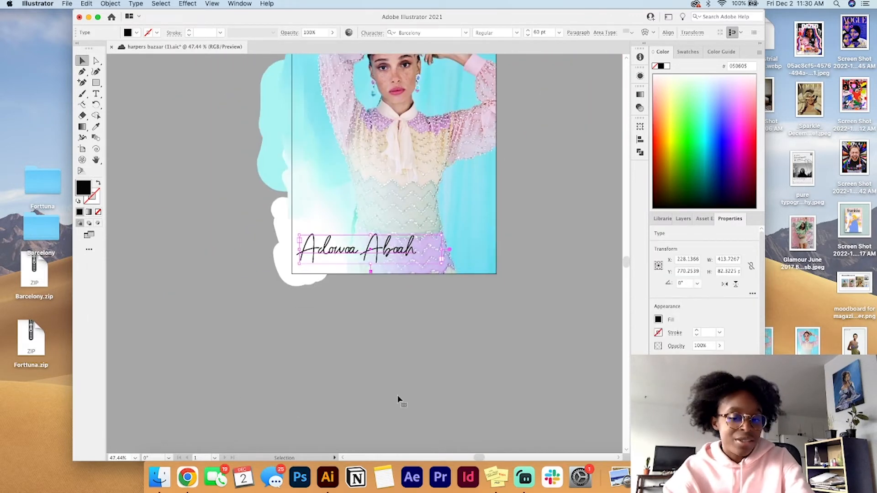
{"action": "left_click_drag", "start_coordinate": [375, 252], "coordinate": [375, 309]}
Step: Save the document and set the copied name in the Forttuna Regular font
{"action": "triple_click", "coordinate": [375, 309]}
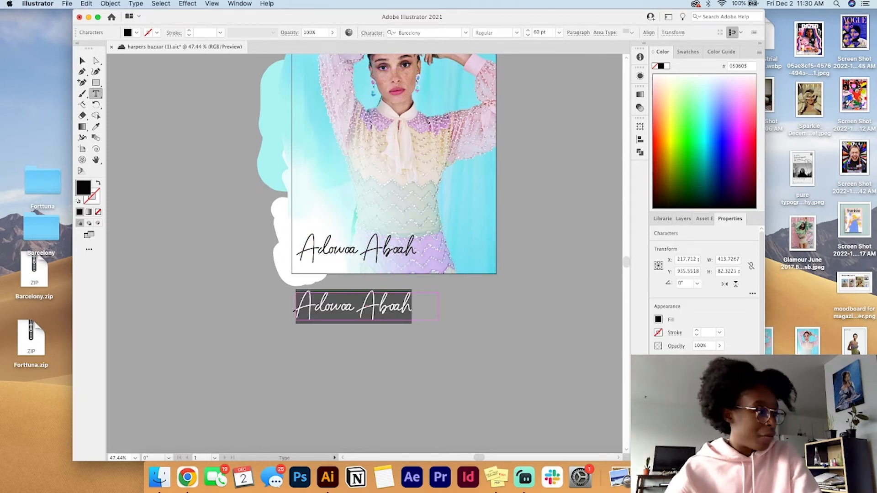
{"action": "key", "text": "super+s"}
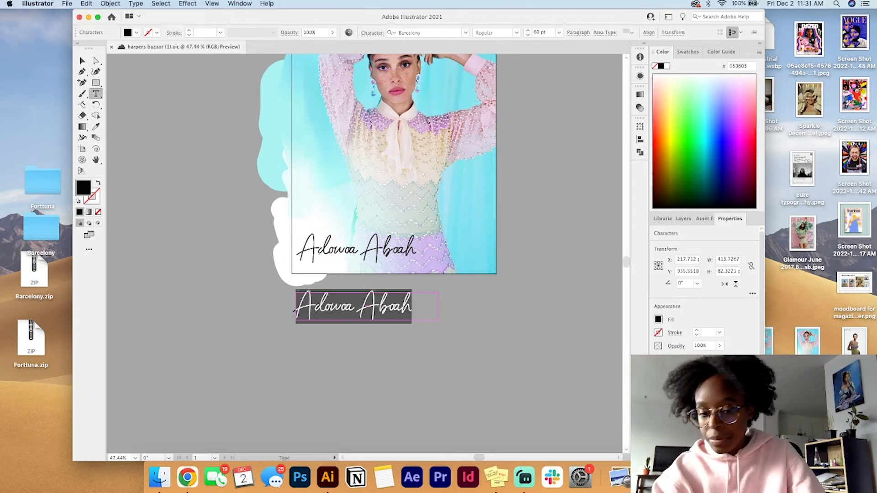
{"action": "type", "text": "for"}
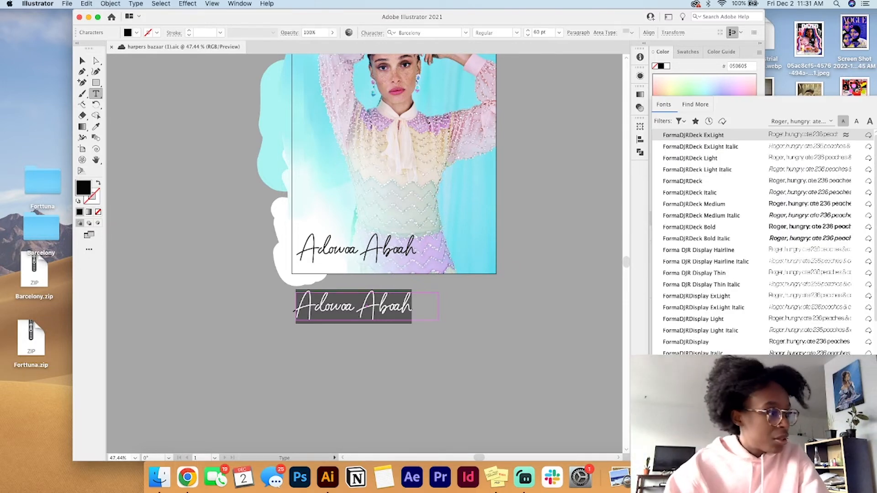
{"action": "key", "text": "Escape"}
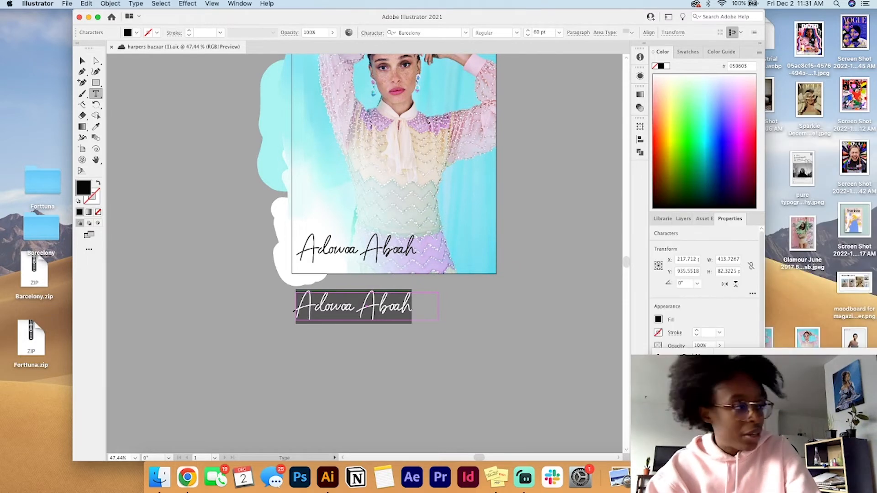
{"action": "key", "text": "Return"}
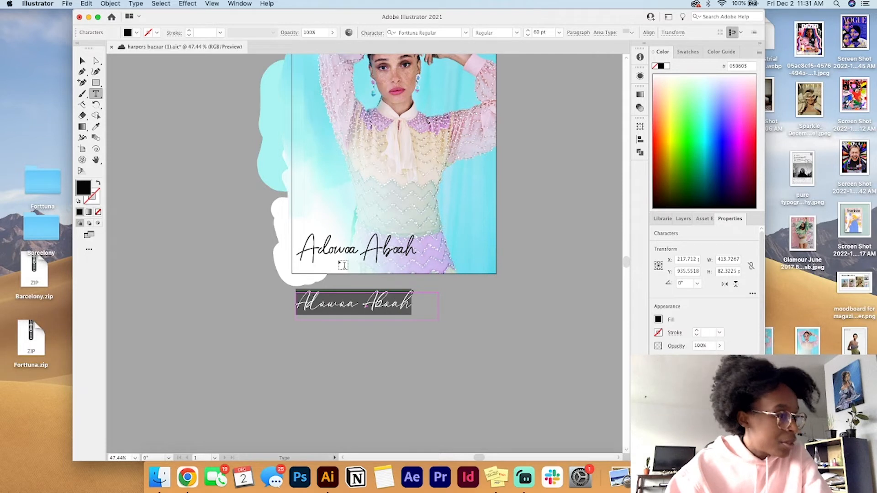
Step: Increase the Forttuna name text to 65 pt
{"action": "left_click", "coordinate": [82, 60]}
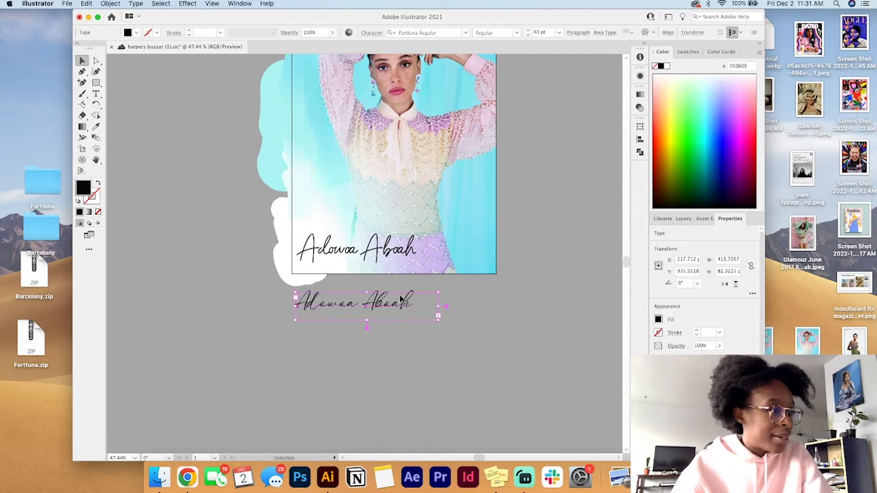
{"action": "triple_click", "coordinate": [399, 303]}
{"action": "key", "text": "super+shift+period"}
{"action": "key", "text": "super+shift+period"}
{"action": "key", "text": "super+shift+period"}
{"action": "key", "text": "super+shift+period"}
{"action": "key", "text": "super+shift+period"}
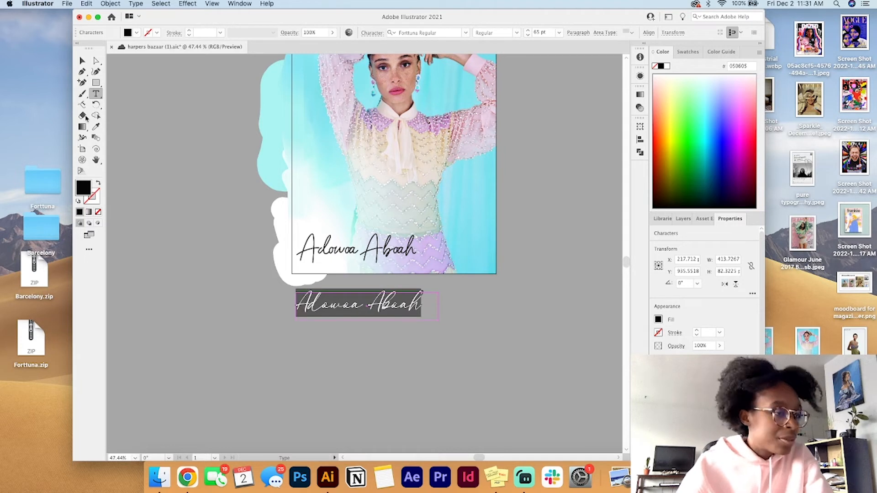
{"action": "left_click", "coordinate": [83, 60]}
Step: Try the Forttuna name on the cover in place of the Barcelony version, parking the Barcelony one below the artboard
{"action": "left_click_drag", "start_coordinate": [362, 255], "coordinate": [352, 374]}
{"action": "left_click_drag", "start_coordinate": [369, 306], "coordinate": [371, 255]}
{"action": "scroll", "coordinate": [526, 257], "scroll_direction": "up", "scroll_amount": 5}
{"action": "left_click", "coordinate": [527, 256]}
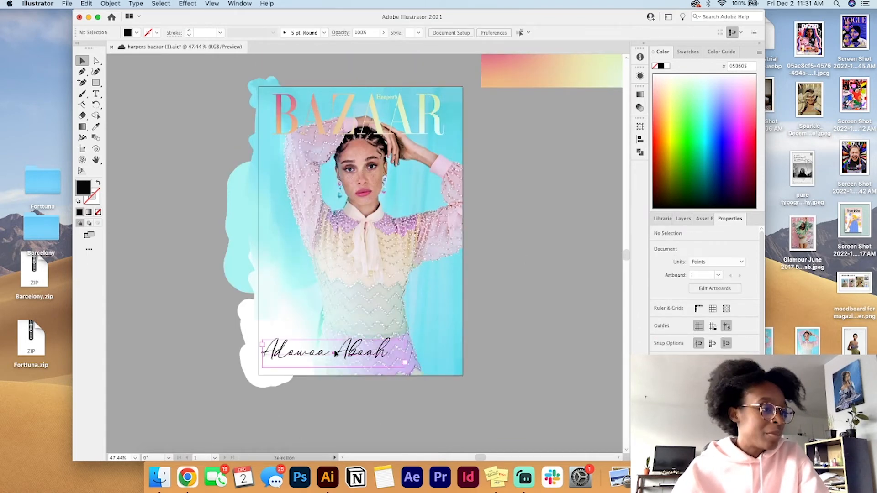
Step: Move the Forttuna name off the cover and put the Barcelony version back at the cover's lower left
{"action": "left_click_drag", "start_coordinate": [337, 353], "coordinate": [348, 421]}
{"action": "scroll", "coordinate": [345, 422], "scroll_direction": "down", "scroll_amount": 4}
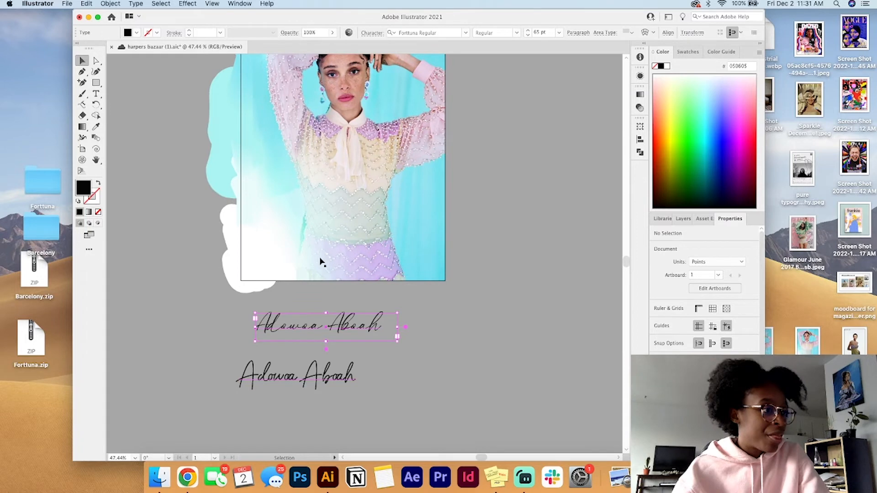
{"action": "left_click_drag", "start_coordinate": [325, 379], "coordinate": [339, 264]}
{"action": "scroll", "coordinate": [481, 318], "scroll_direction": "up", "scroll_amount": 3}
{"action": "left_click", "coordinate": [481, 318]}
Step: Set the pull quote in 35 pt and close it with a quotation mark after "feeling happy"
{"action": "scroll", "coordinate": [481, 318], "scroll_direction": "up", "scroll_amount": 2}
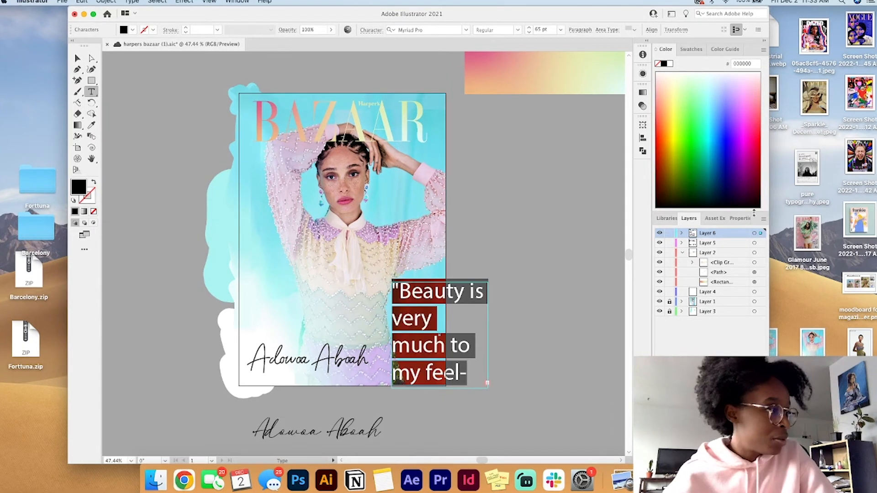
{"action": "left_click", "coordinate": [736, 222]}
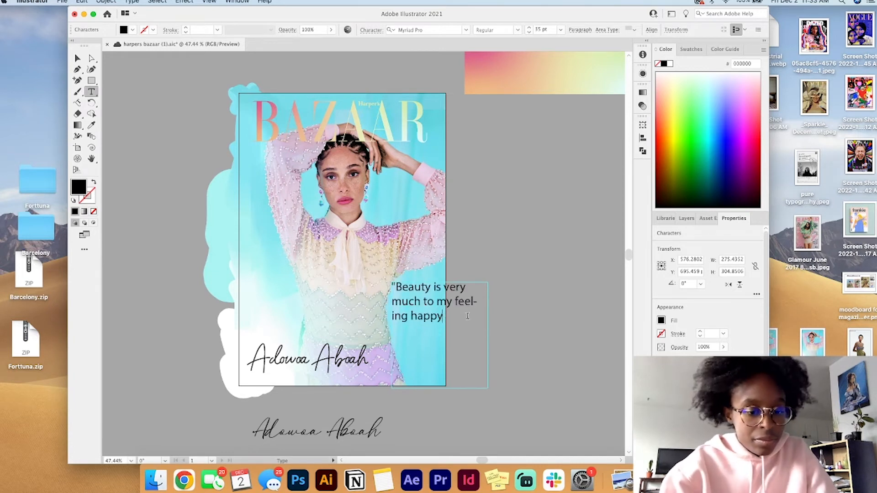
{"action": "type", "text": "\""}
{"action": "left_click_drag", "start_coordinate": [458, 316], "coordinate": [392, 293]}
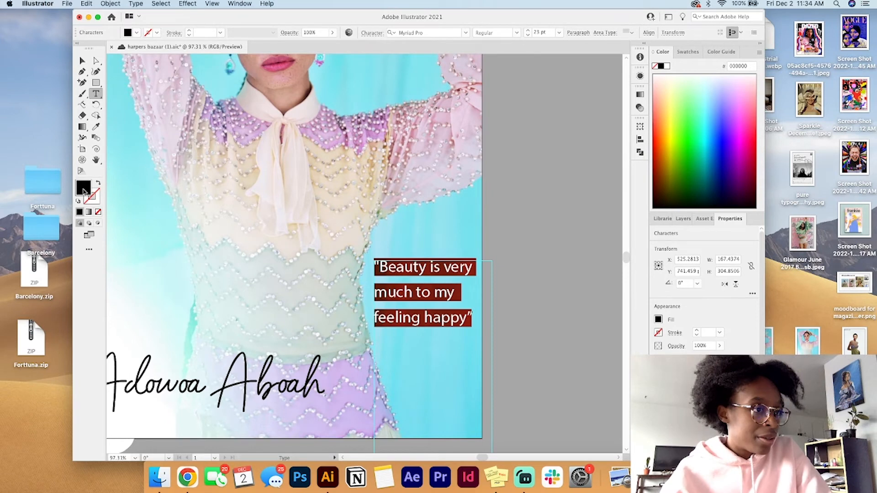
Step: Fill the pull quote's text with white (#ffffff) and set its line spacing to 24 pt
{"action": "double_click", "coordinate": [84, 191]}
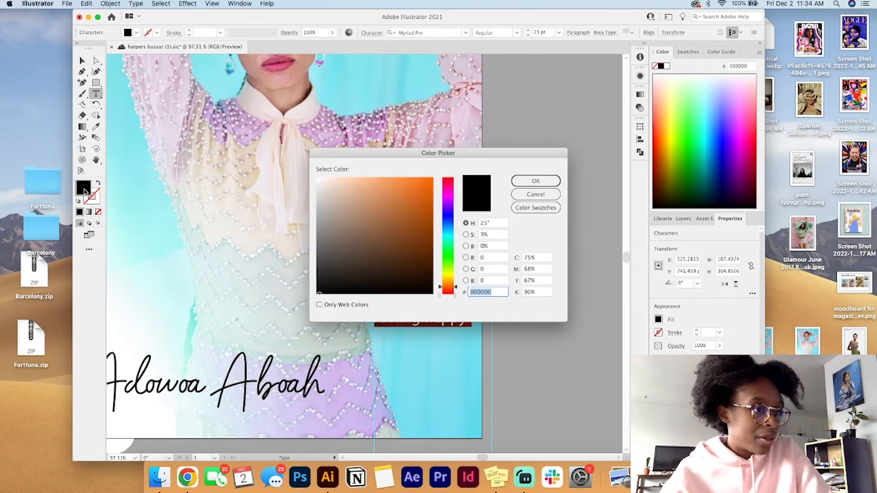
{"action": "type", "text": "ffffff"}
{"action": "left_click", "coordinate": [558, 180]}
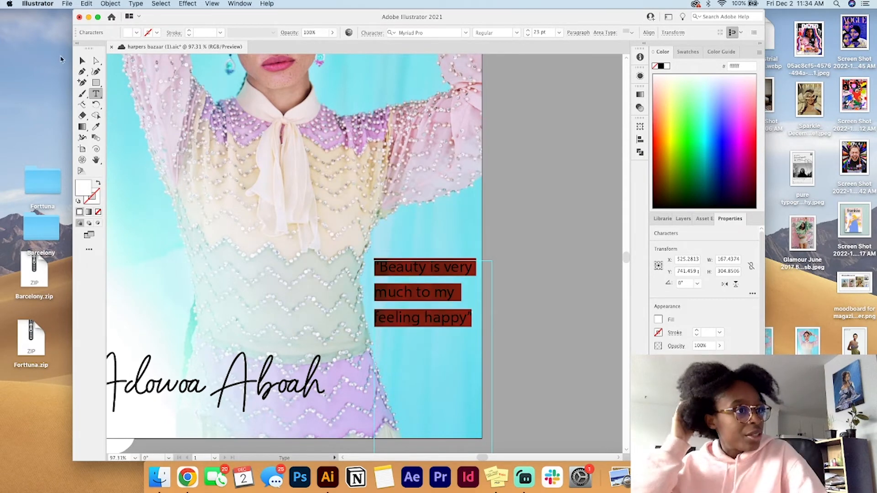
{"action": "left_click", "coordinate": [83, 60]}
{"action": "left_click", "coordinate": [558, 265]}
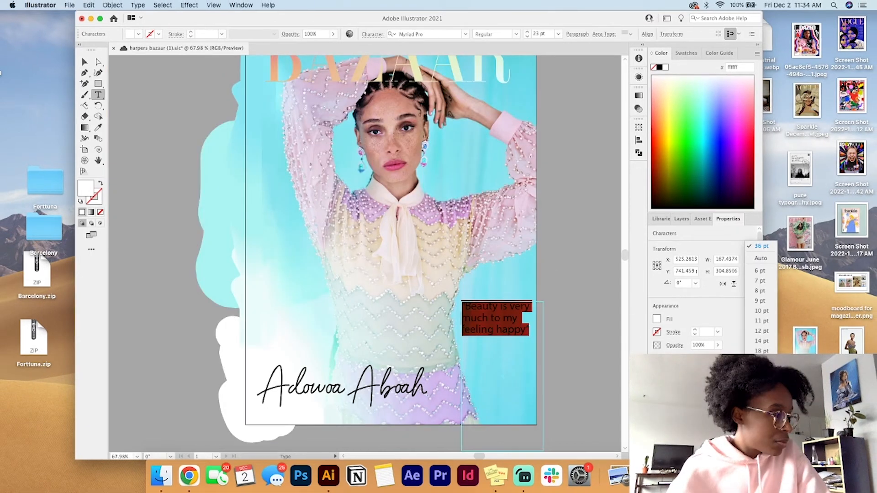
{"action": "key", "text": "Escape"}
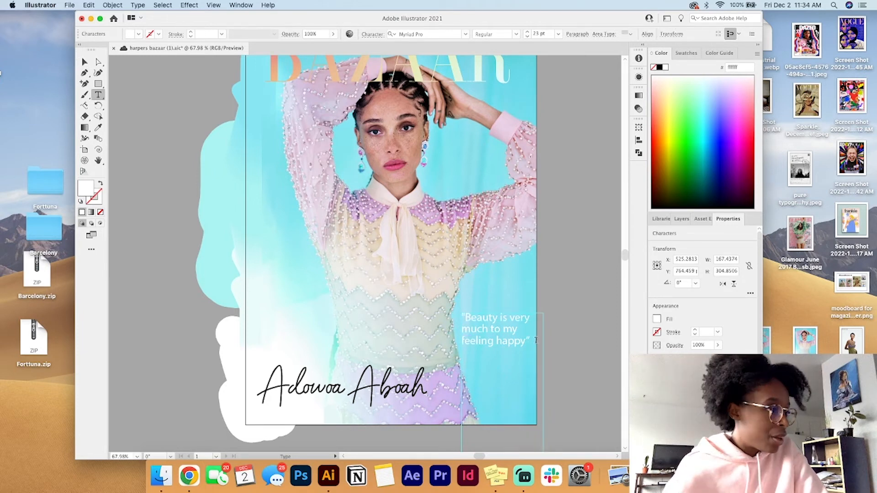
Step: Set the whole pull quote in the Bradley Hand Bold font
{"action": "key", "text": "super+a"}
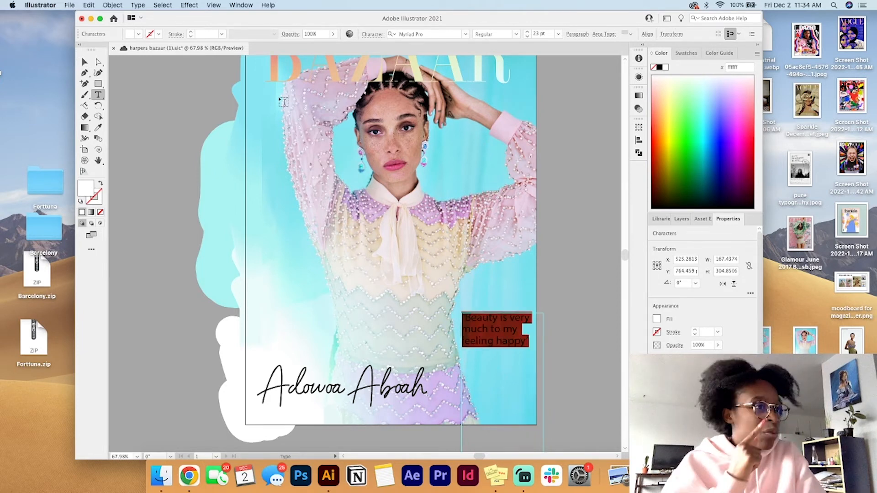
{"action": "left_click", "coordinate": [100, 18]}
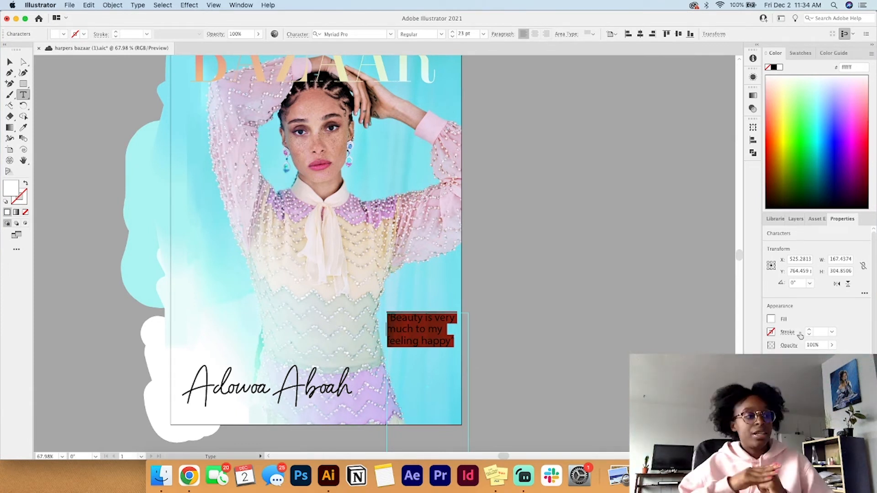
{"action": "scroll", "coordinate": [800, 336], "scroll_direction": "down", "scroll_amount": 5}
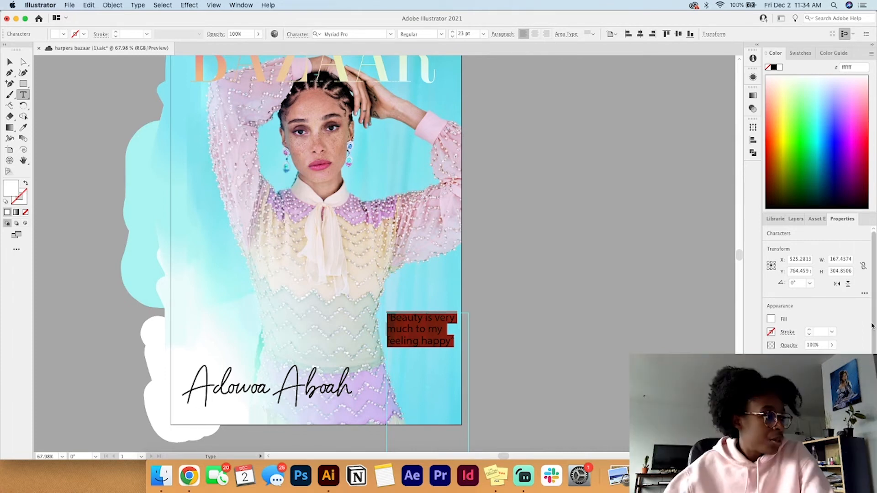
{"action": "left_click", "coordinate": [864, 307]}
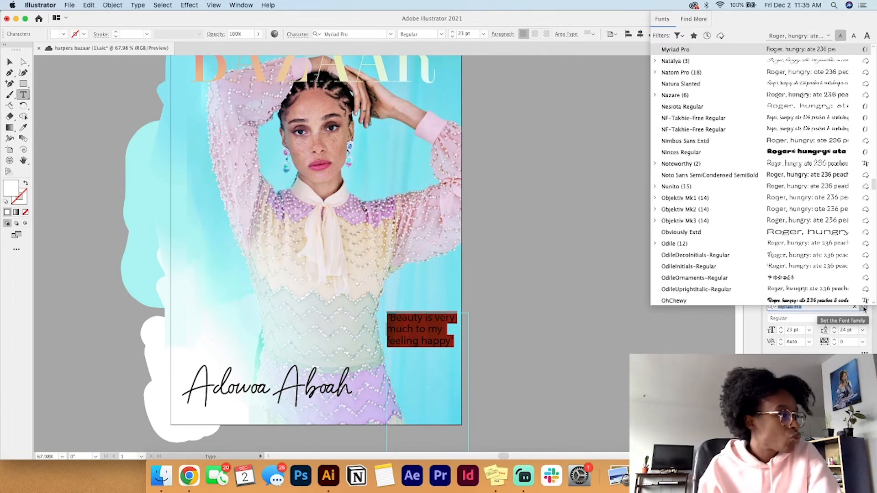
{"action": "left_click", "coordinate": [864, 309]}
{"action": "left_click", "coordinate": [809, 308]}
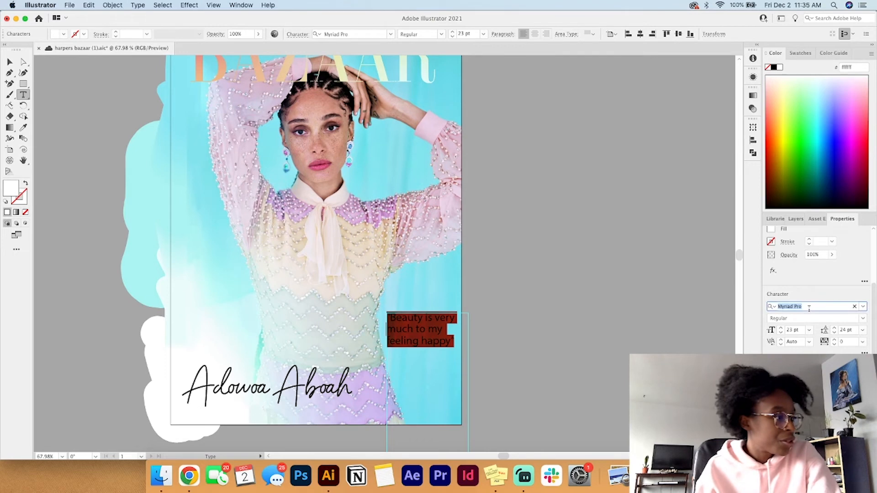
{"action": "type", "text": "hand"}
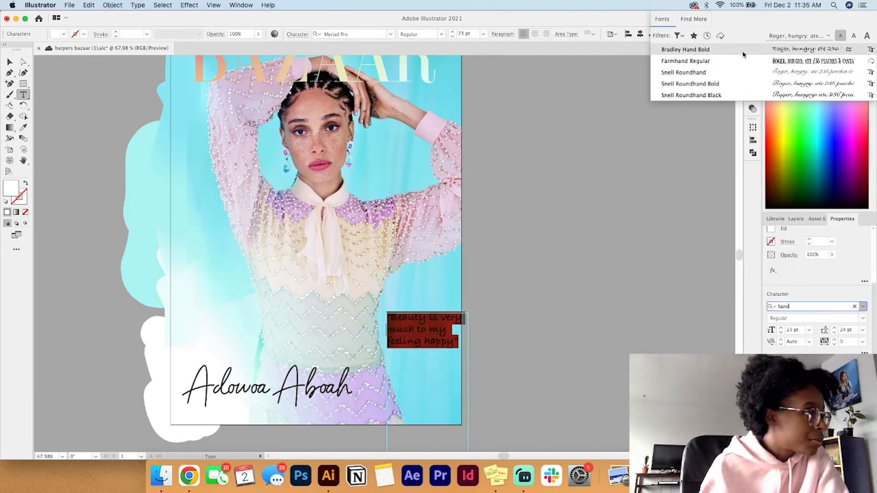
{"action": "left_click", "coordinate": [743, 53]}
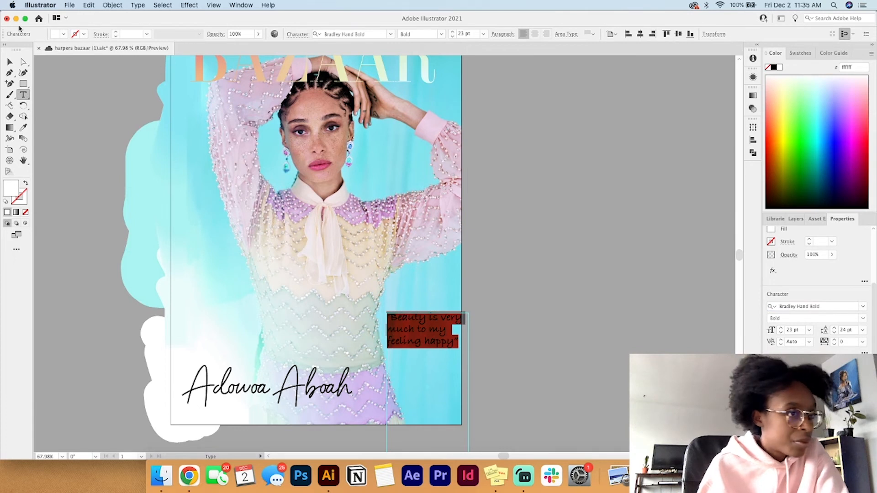
{"action": "left_click", "coordinate": [10, 63]}
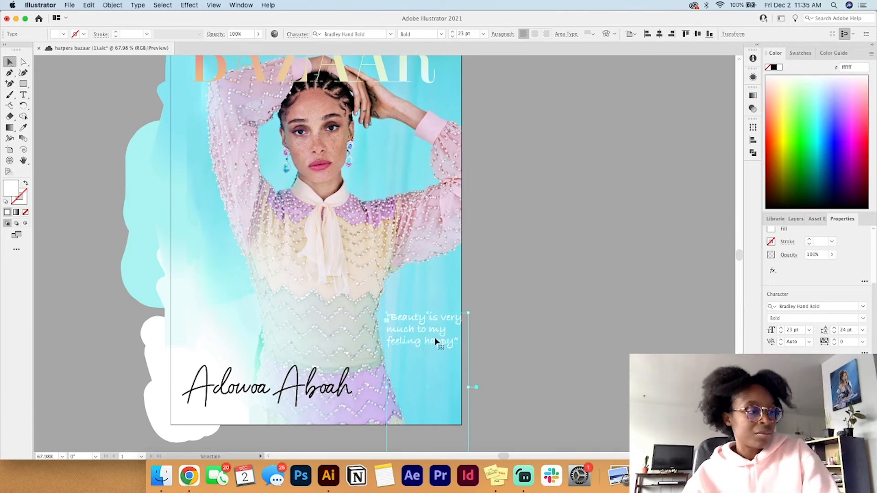
Step: Narrow the pull quote's text frame to end at the cover's right edge and deselect it
{"action": "left_click_drag", "start_coordinate": [468, 388], "coordinate": [461, 388]}
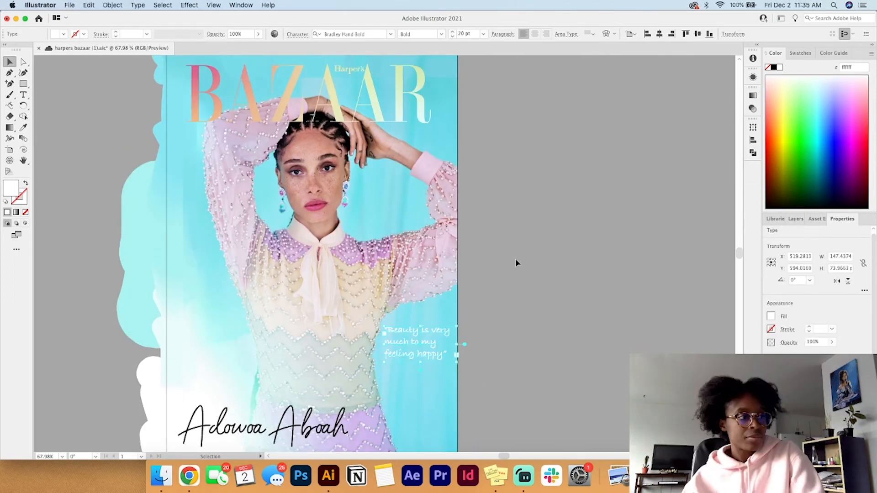
{"action": "left_click", "coordinate": [515, 265]}
{"action": "scroll", "coordinate": [516, 266], "scroll_direction": "down", "scroll_amount": 5}
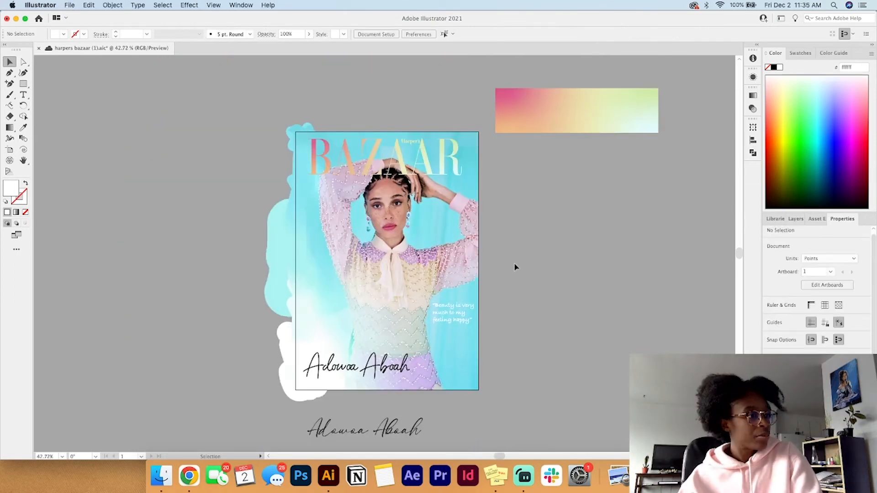
{"action": "scroll", "coordinate": [515, 266], "scroll_direction": "up", "scroll_amount": 4}
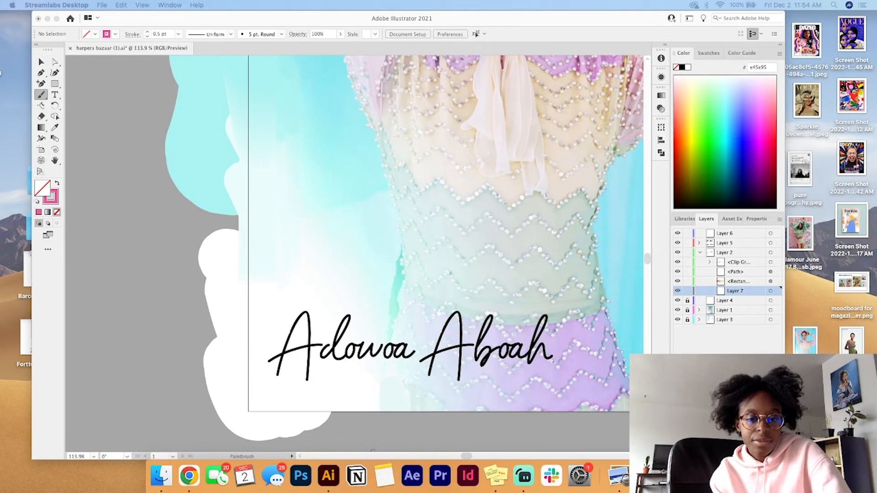
Step: Try a freehand pink flower outline with a 1 pt stroke above the start of the model's name
{"action": "left_click", "coordinate": [266, 313]}
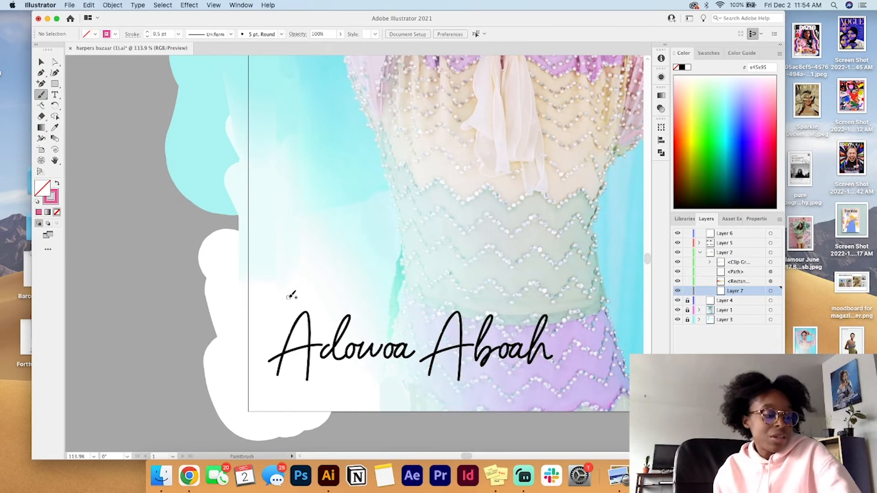
{"action": "mouse_move", "coordinate": [282, 265]}
{"action": "left_mouse_down"}
{"action": "mouse_move", "coordinate": [295, 251]}
{"action": "mouse_move", "coordinate": [294, 260]}
{"action": "mouse_move", "coordinate": [321, 245]}
{"action": "mouse_move", "coordinate": [300, 268]}
{"action": "mouse_move", "coordinate": [318, 286]}
{"action": "mouse_move", "coordinate": [292, 276]}
{"action": "mouse_move", "coordinate": [275, 283]}
{"action": "mouse_move", "coordinate": [284, 263]}
{"action": "left_mouse_up"}
{"action": "scroll", "coordinate": [356, 288], "scroll_direction": "down", "scroll_amount": 5}
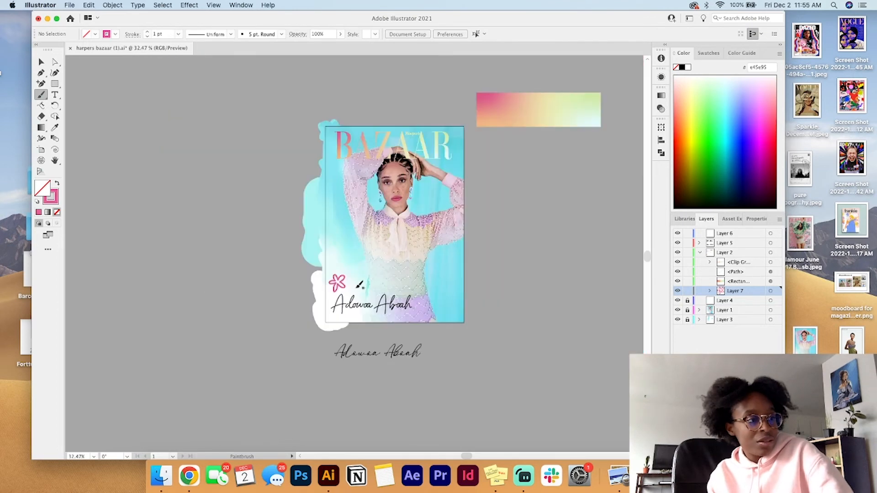
{"action": "key", "text": "super+z"}
{"action": "scroll", "coordinate": [367, 279], "scroll_direction": "up", "scroll_amount": 4}
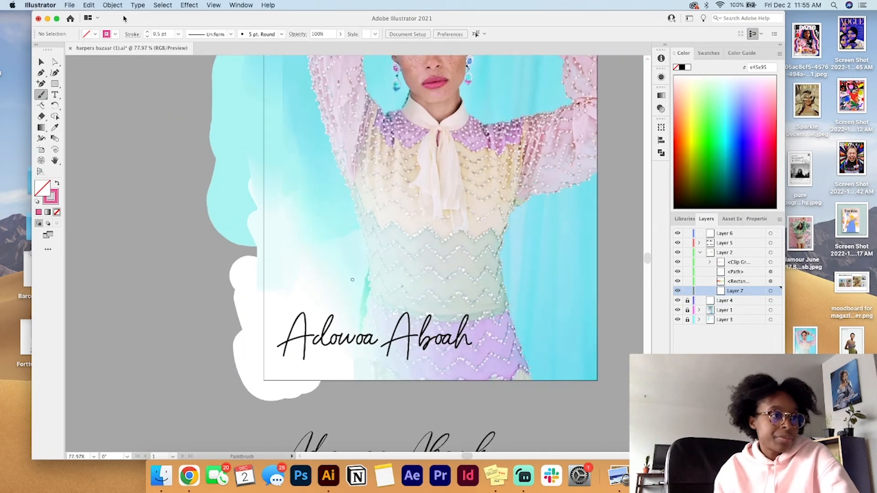
Step: Set the Paintbrush stroke to 0.5 pt and paint two pink flower outlines above the model's name
{"action": "left_click", "coordinate": [147, 36]}
{"action": "left_click", "coordinate": [148, 37]}
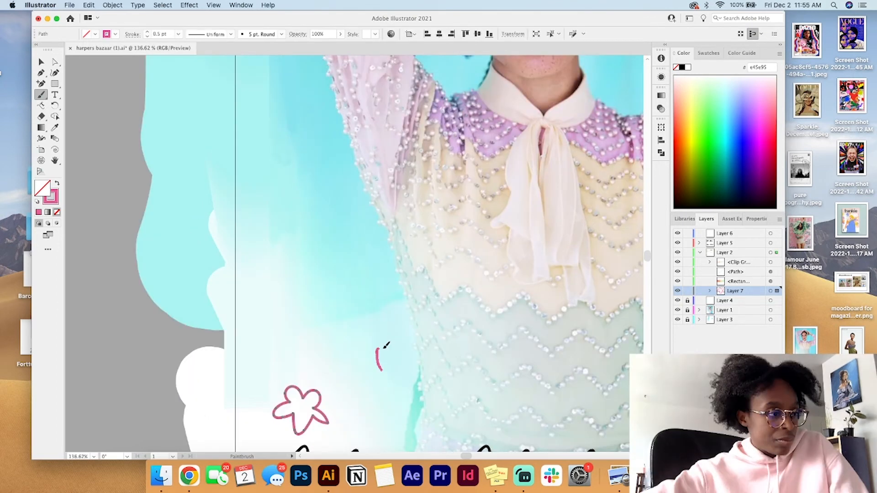
{"action": "mouse_move", "coordinate": [384, 348]}
{"action": "left_mouse_down"}
{"action": "mouse_move", "coordinate": [402, 362]}
{"action": "mouse_move", "coordinate": [404, 377]}
{"action": "mouse_move", "coordinate": [385, 394]}
{"action": "mouse_move", "coordinate": [368, 372]}
{"action": "mouse_move", "coordinate": [376, 361]}
{"action": "left_mouse_up"}
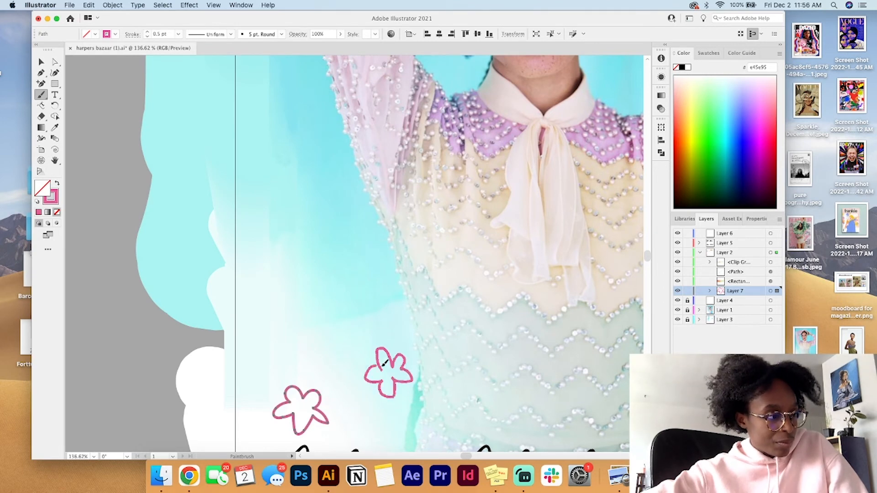
{"action": "scroll", "coordinate": [385, 367], "scroll_direction": "down", "scroll_amount": 6}
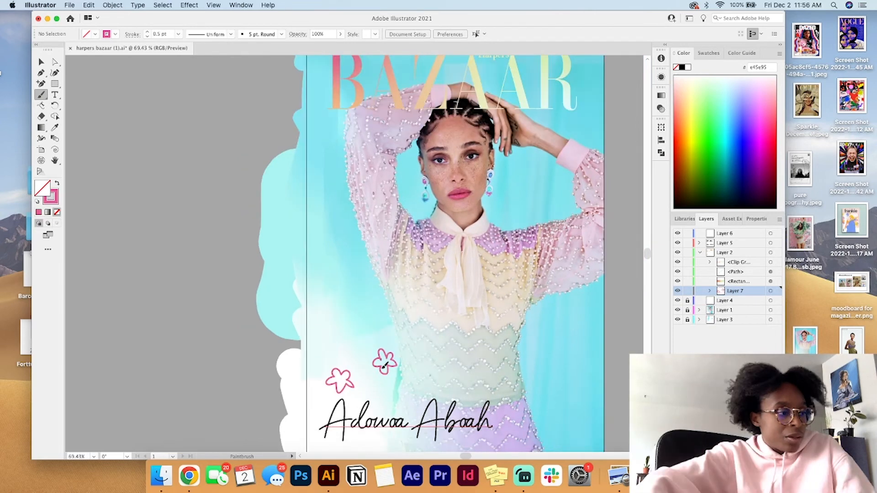
{"action": "scroll", "coordinate": [386, 369], "scroll_direction": "down", "scroll_amount": 2}
{"action": "key", "text": "super+shift+a"}
Step: Paint two smaller pink flowers beside the first pair, one just above the name and one at the upper left
{"action": "scroll", "coordinate": [386, 370], "scroll_direction": "up", "scroll_amount": 6}
{"action": "mouse_move", "coordinate": [374, 356]}
{"action": "left_mouse_down"}
{"action": "mouse_move", "coordinate": [373, 343]}
{"action": "mouse_move", "coordinate": [384, 345]}
{"action": "mouse_move", "coordinate": [393, 362]}
{"action": "mouse_move", "coordinate": [374, 364]}
{"action": "mouse_move", "coordinate": [377, 355]}
{"action": "left_mouse_up"}
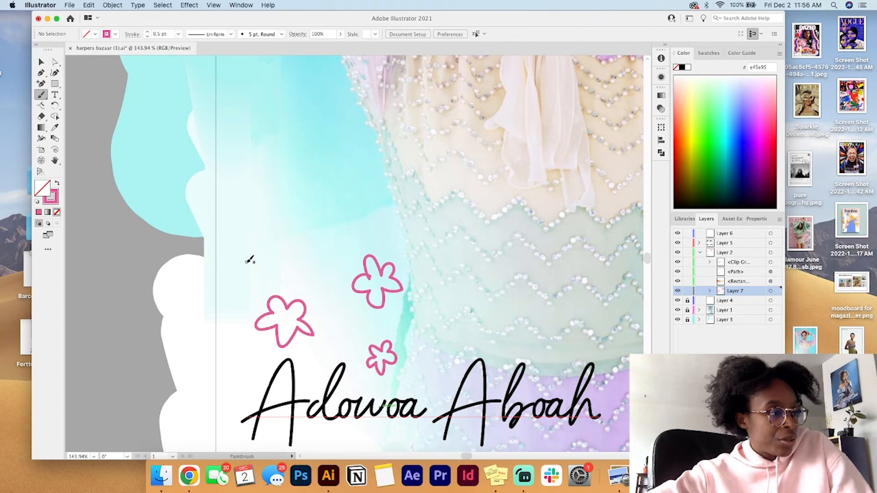
{"action": "mouse_move", "coordinate": [247, 262]}
{"action": "left_mouse_down"}
{"action": "mouse_move", "coordinate": [267, 267]}
{"action": "mouse_move", "coordinate": [263, 276]}
{"action": "mouse_move", "coordinate": [247, 263]}
{"action": "left_mouse_up"}
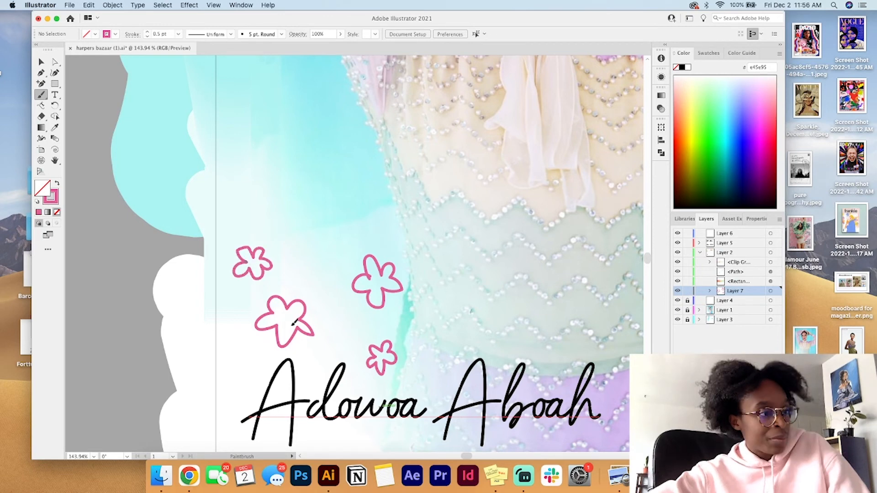
{"action": "scroll", "coordinate": [294, 322], "scroll_direction": "down", "scroll_amount": 5}
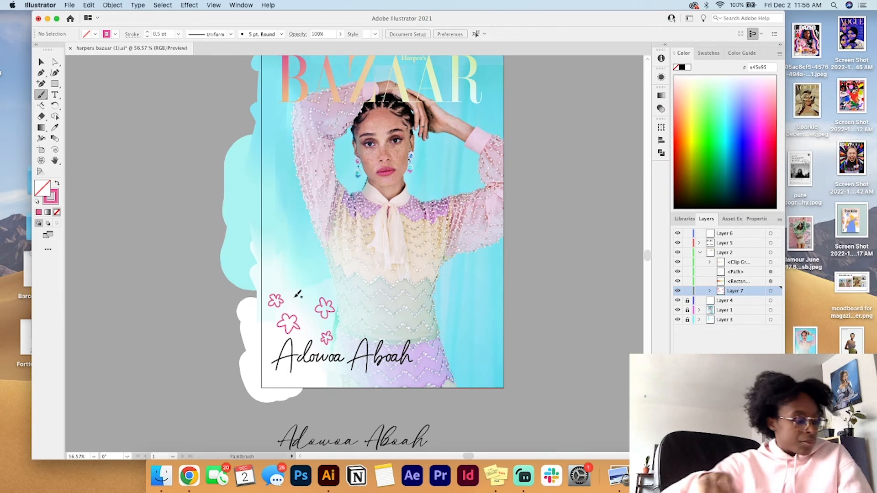
Step: Paint a cluster of pink flower outlines on the blue background in the cover's lower right corner
{"action": "scroll", "coordinate": [473, 364], "scroll_direction": "up", "scroll_amount": 5}
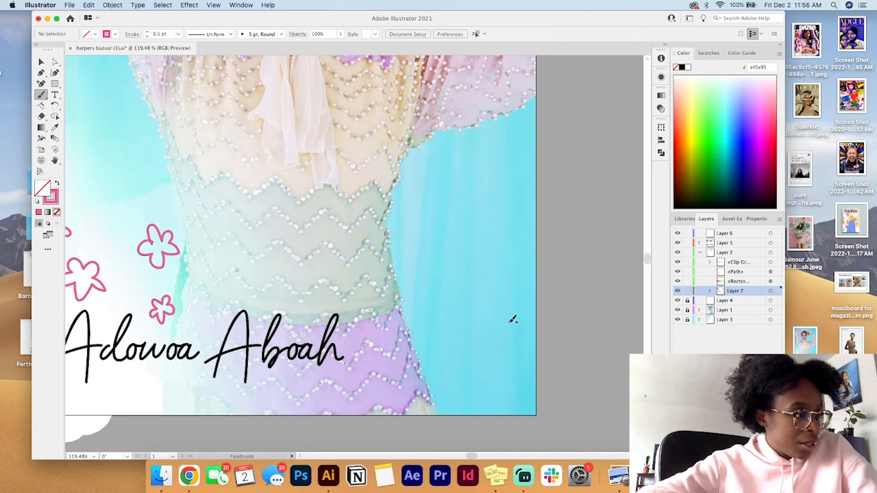
{"action": "left_click_drag", "start_coordinate": [511, 321], "coordinate": [500, 335]}
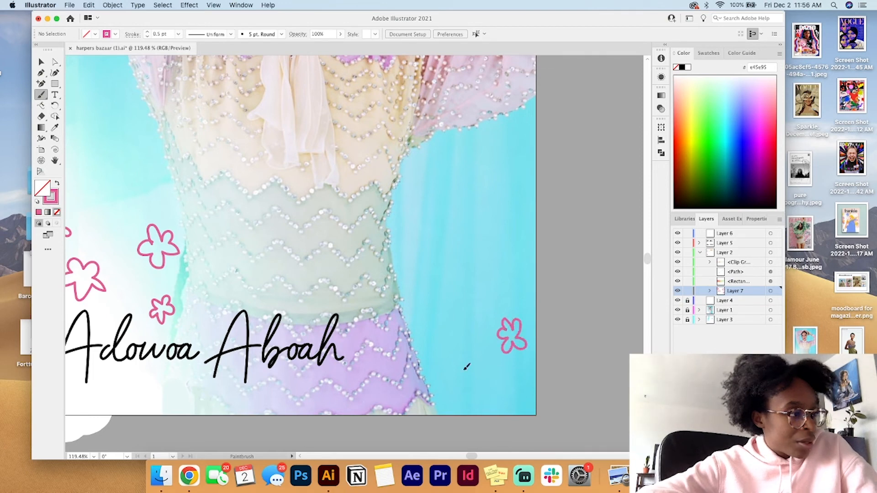
{"action": "left_click_drag", "start_coordinate": [466, 367], "coordinate": [456, 373]}
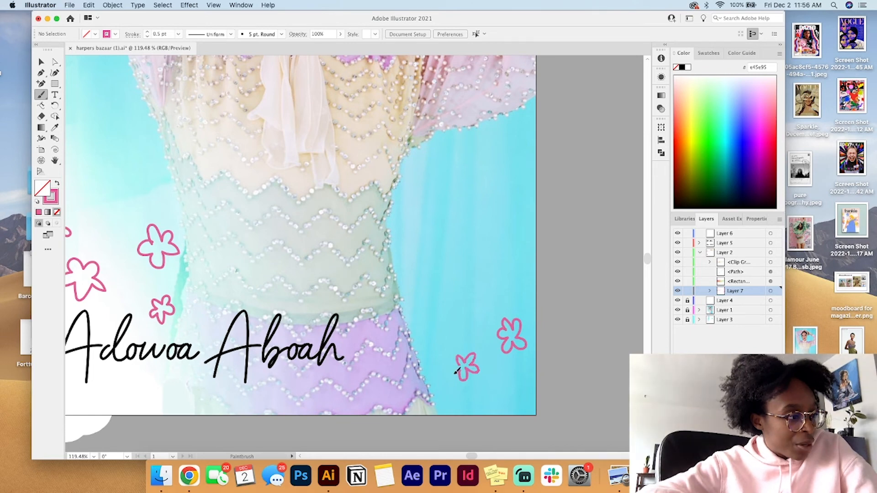
{"action": "mouse_move", "coordinate": [467, 296]}
{"action": "left_mouse_down"}
{"action": "mouse_move", "coordinate": [460, 322]}
{"action": "mouse_move", "coordinate": [461, 293]}
{"action": "left_mouse_up"}
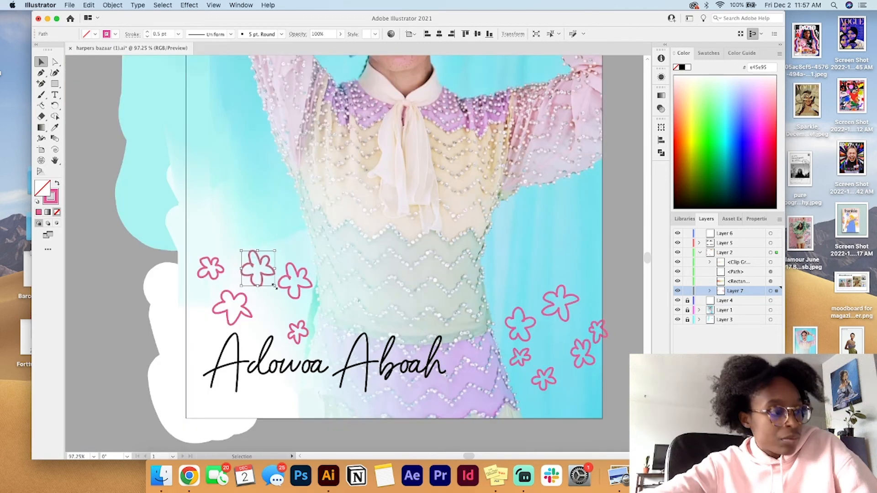
Step: Move the upper middle flower of the left cluster slightly down and brush a light green stem below the larger flower above the name
{"action": "left_click_drag", "start_coordinate": [253, 272], "coordinate": [255, 283]}
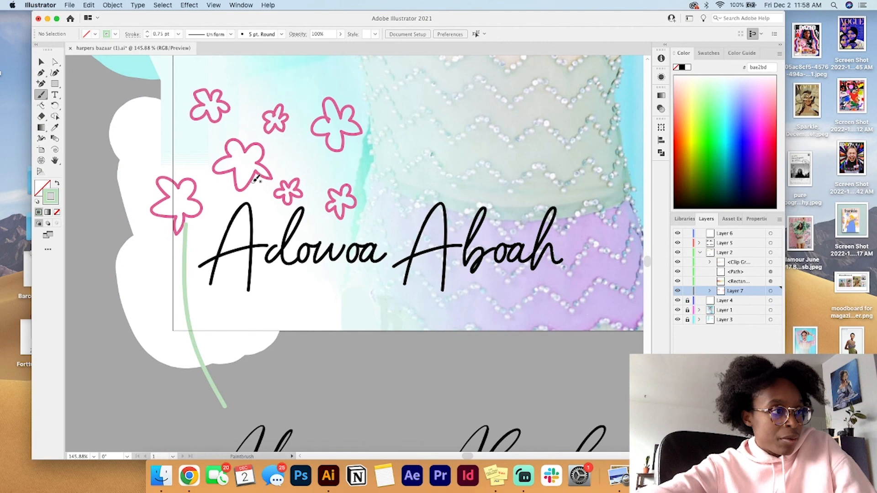
{"action": "left_click_drag", "start_coordinate": [253, 182], "coordinate": [208, 296]}
{"action": "scroll", "coordinate": [237, 299], "scroll_direction": "up", "scroll_amount": 1}
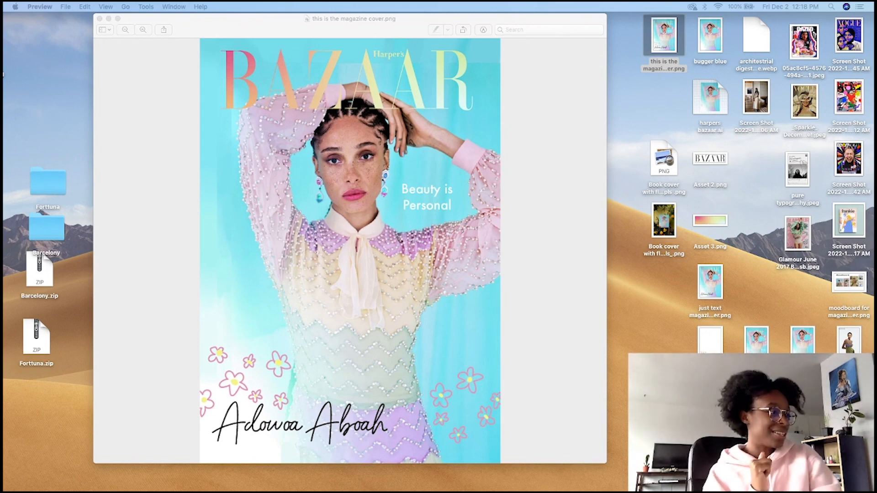
Step: Open the desktop image "Book cover with flowers pls_.png" in Preview and examine the cover in its floral mockup
{"action": "left_click", "coordinate": [670, 221]}
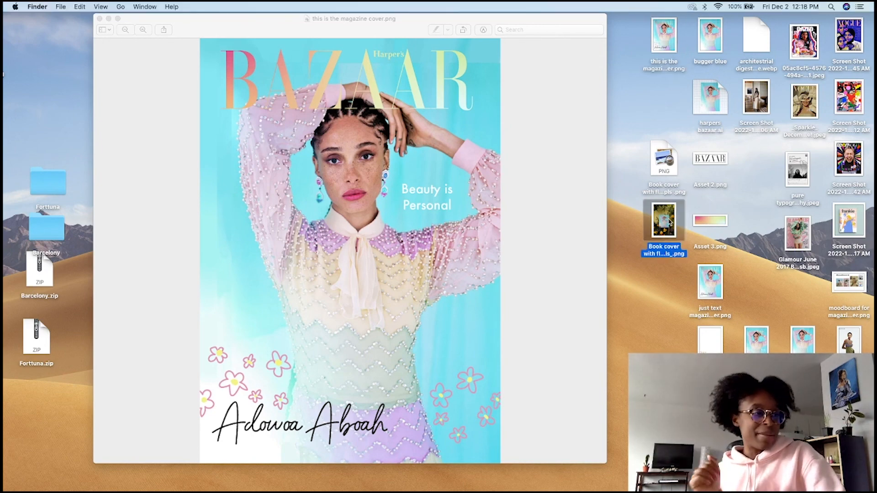
{"action": "double_click", "coordinate": [669, 222]}
{"action": "scroll", "coordinate": [436, 323], "scroll_direction": "up", "scroll_amount": 5}
{"action": "scroll", "coordinate": [436, 322], "scroll_direction": "down", "scroll_amount": 3}
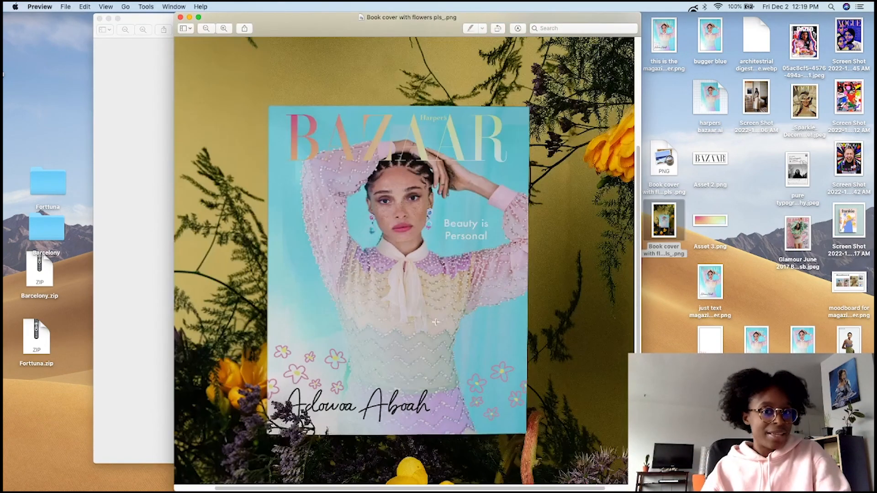
{"action": "scroll", "coordinate": [435, 322], "scroll_direction": "down", "scroll_amount": 2}
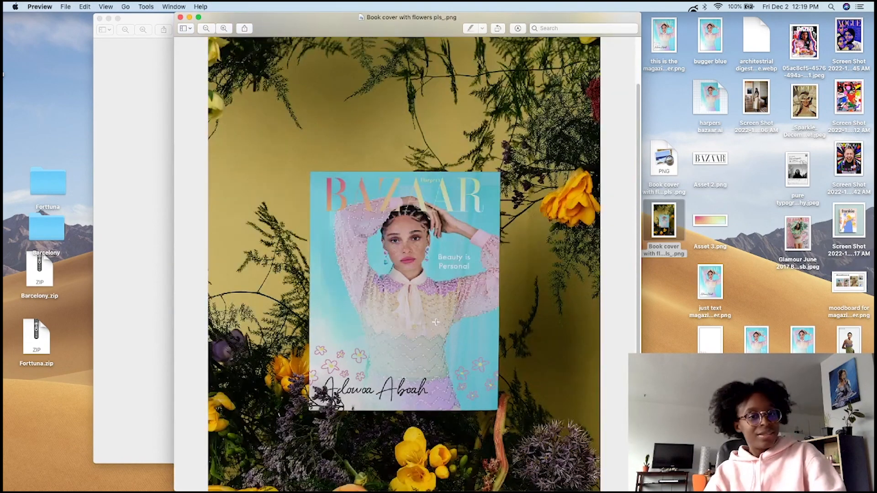
{"action": "scroll", "coordinate": [435, 323], "scroll_direction": "up", "scroll_amount": 3}
{"action": "scroll", "coordinate": [435, 323], "scroll_direction": "down", "scroll_amount": 2}
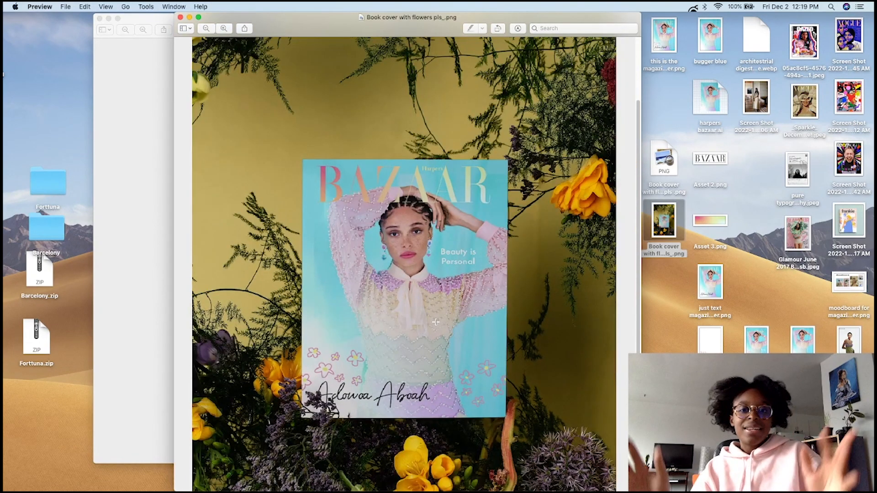